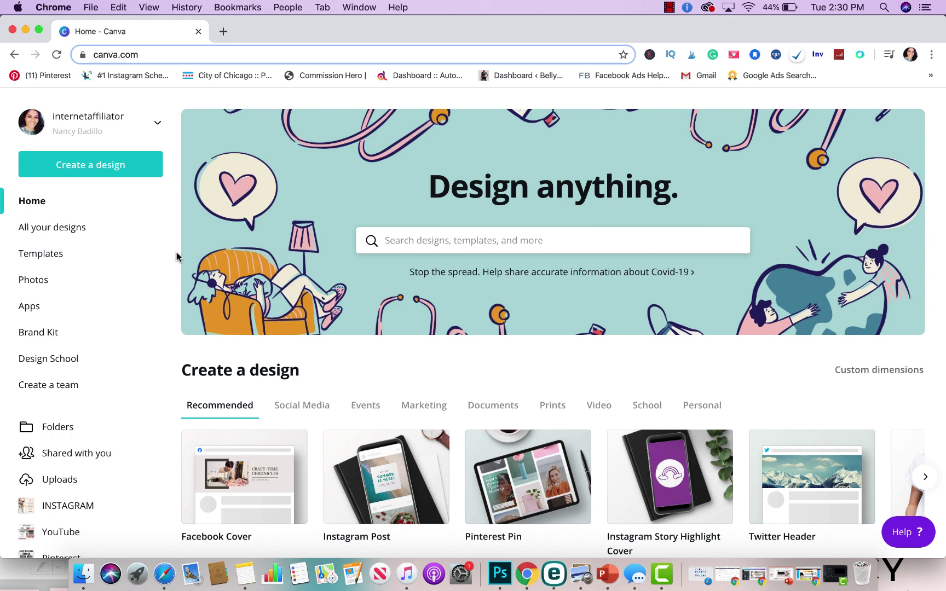
- Show the Social Media design types and page twice through the carousel to YouTube Thumbnail and Pinterest Pin
{"action": "scroll", "coordinate": [195, 398], "scroll_direction": "down", "scroll_amount": 5}
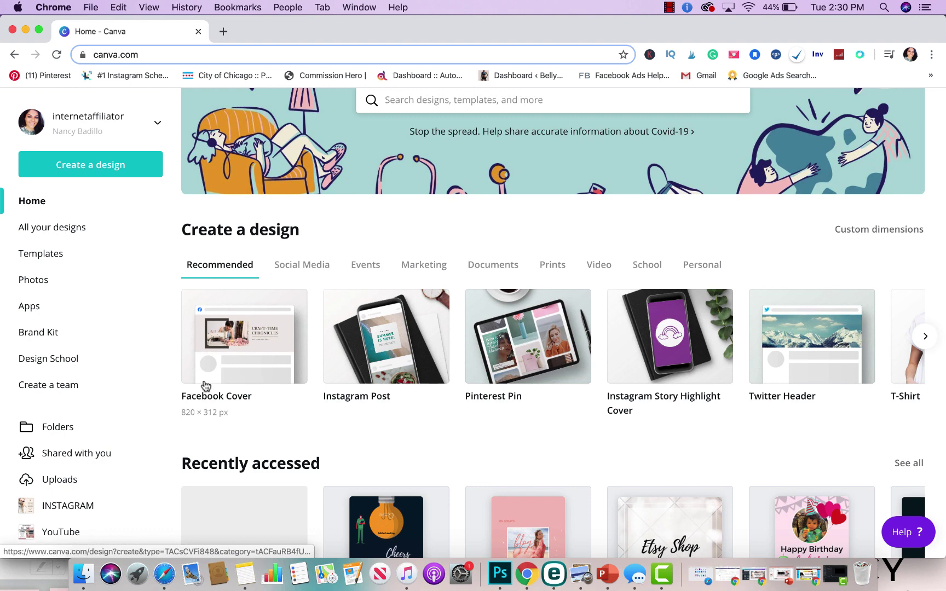
{"action": "scroll", "coordinate": [205, 382], "scroll_direction": "up", "scroll_amount": 5}
{"action": "scroll", "coordinate": [222, 399], "scroll_direction": "down", "scroll_amount": 3}
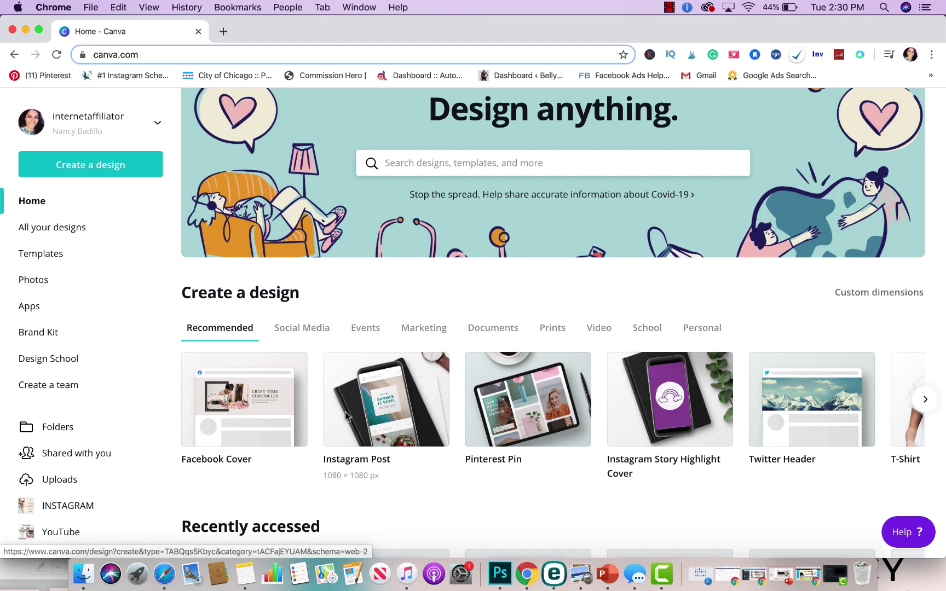
{"action": "left_click", "coordinate": [305, 328]}
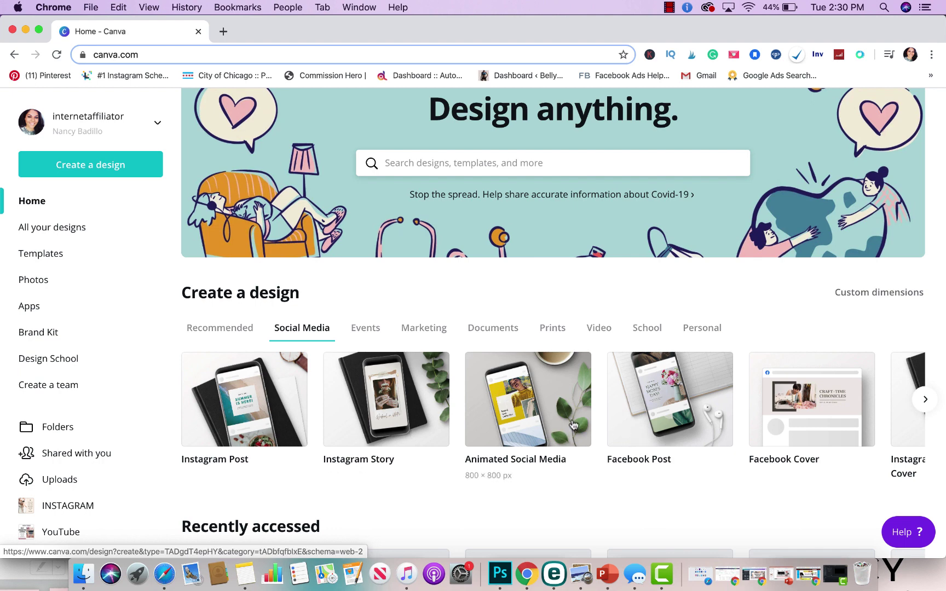
{"action": "left_click", "coordinate": [925, 400]}
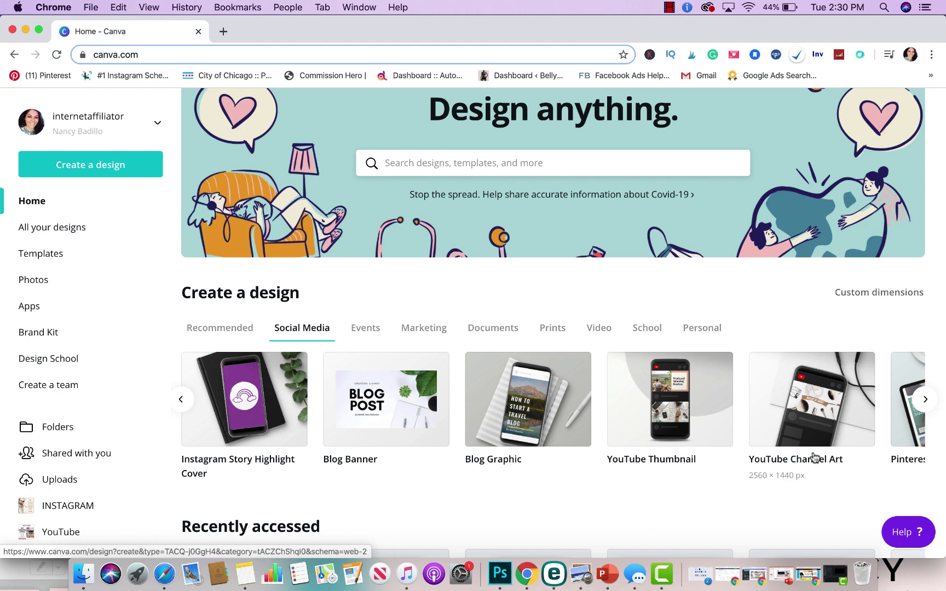
{"action": "left_click", "coordinate": [925, 400]}
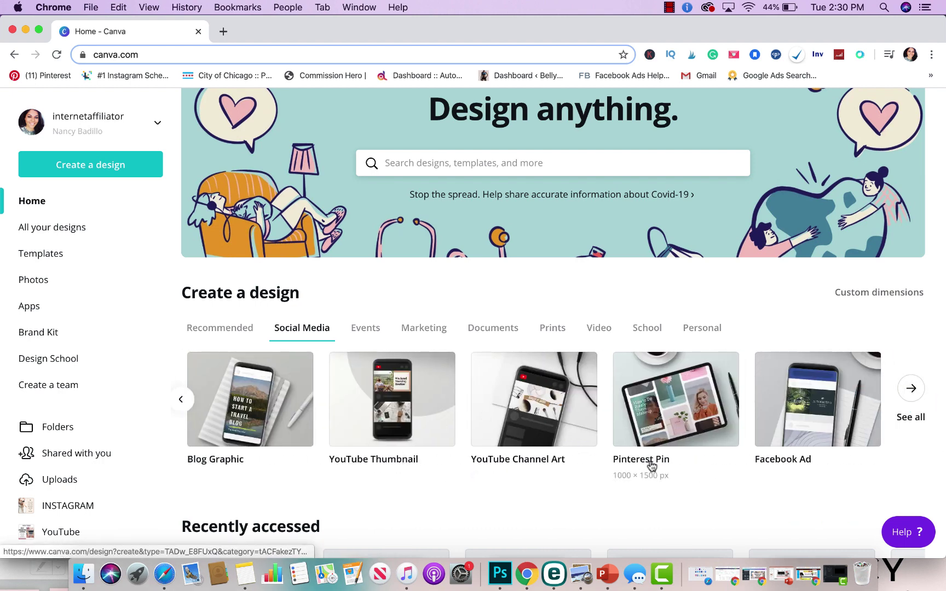
- Open the full Create a design page and scroll through its design-type categories
{"action": "left_click", "coordinate": [911, 391]}
{"action": "scroll", "coordinate": [742, 374], "scroll_direction": "down", "scroll_amount": 15}
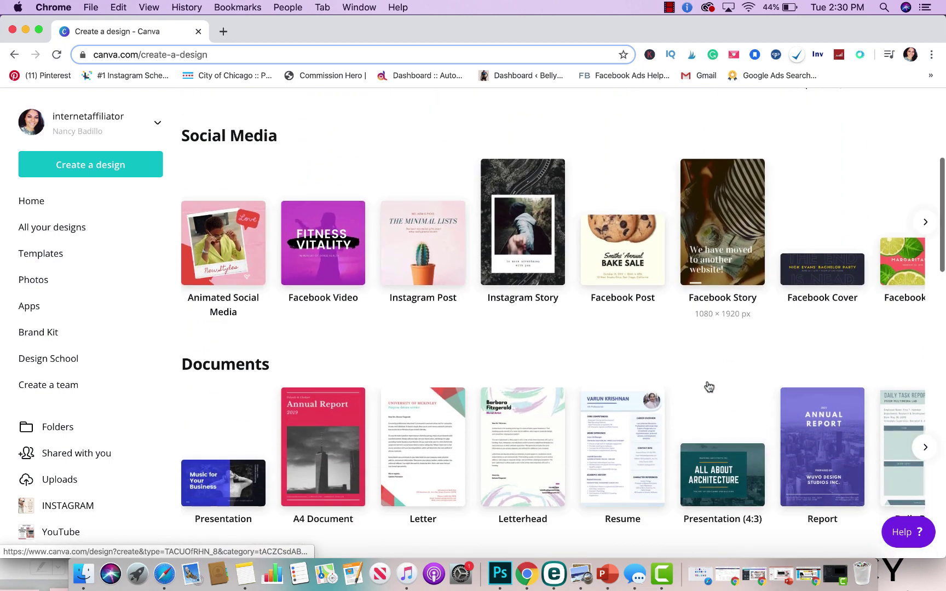
{"action": "scroll", "coordinate": [706, 385], "scroll_direction": "up", "scroll_amount": 4}
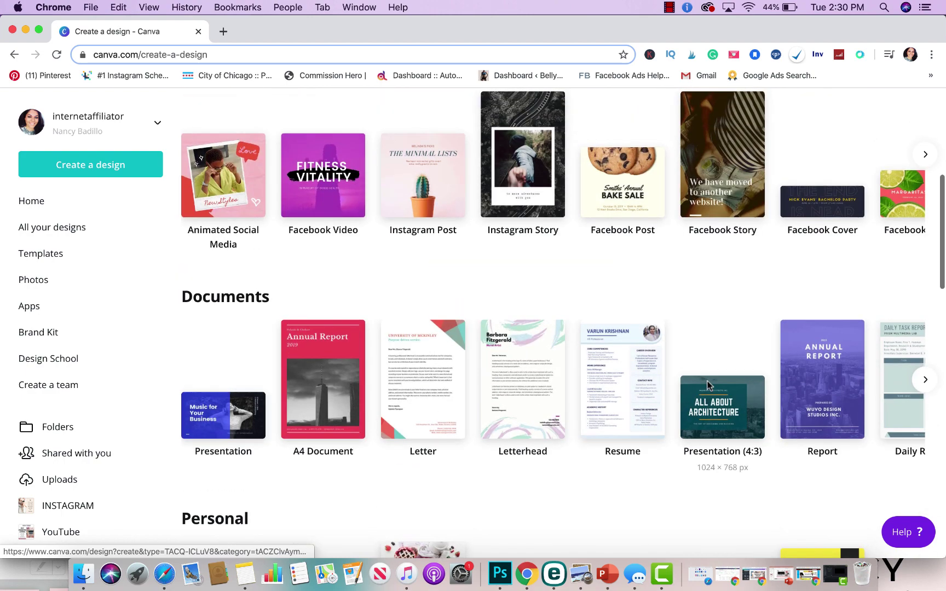
{"action": "scroll", "coordinate": [759, 439], "scroll_direction": "down", "scroll_amount": 3}
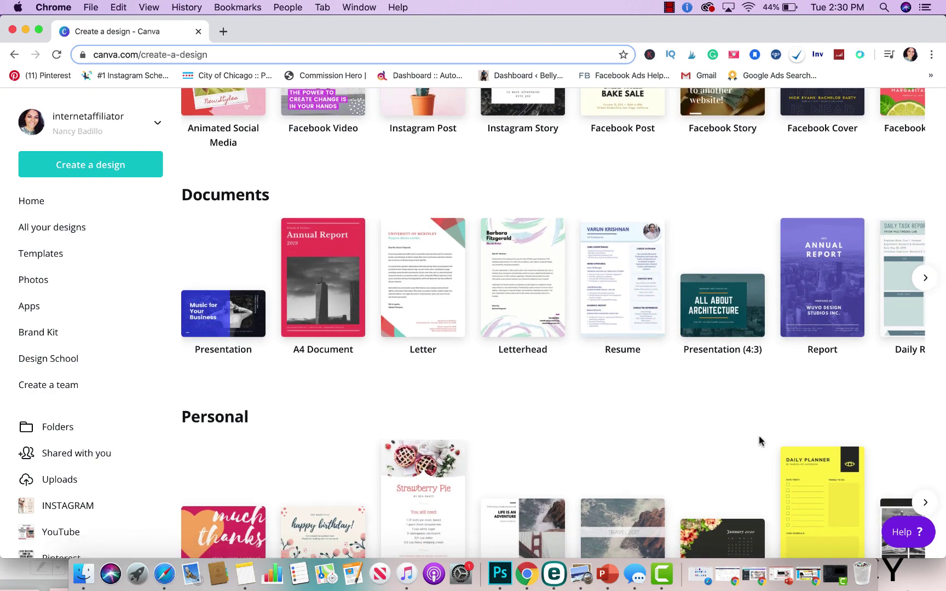
{"action": "scroll", "coordinate": [758, 436], "scroll_direction": "down", "scroll_amount": 3}
{"action": "scroll", "coordinate": [760, 441], "scroll_direction": "down", "scroll_amount": 4}
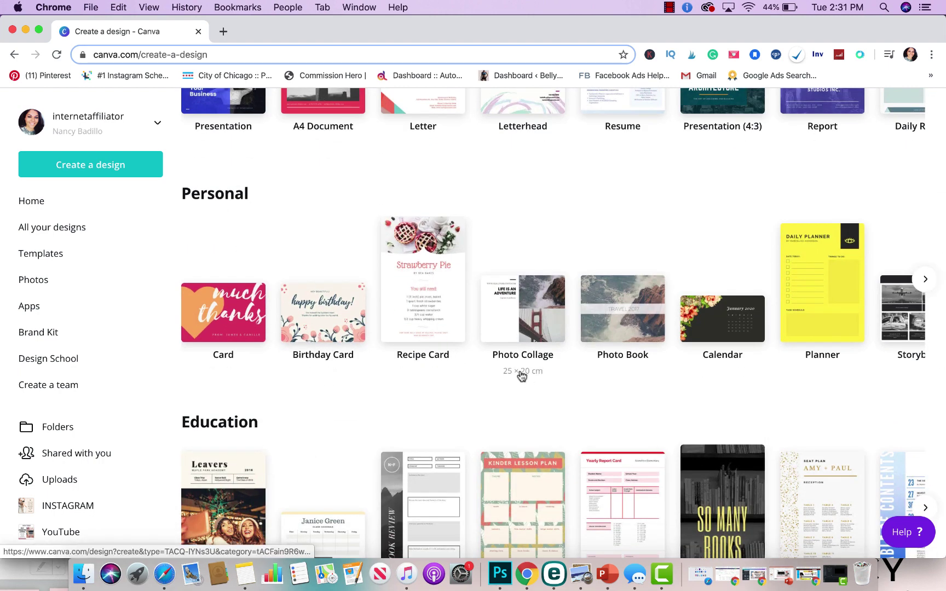
{"action": "scroll", "coordinate": [522, 376], "scroll_direction": "down", "scroll_amount": 6}
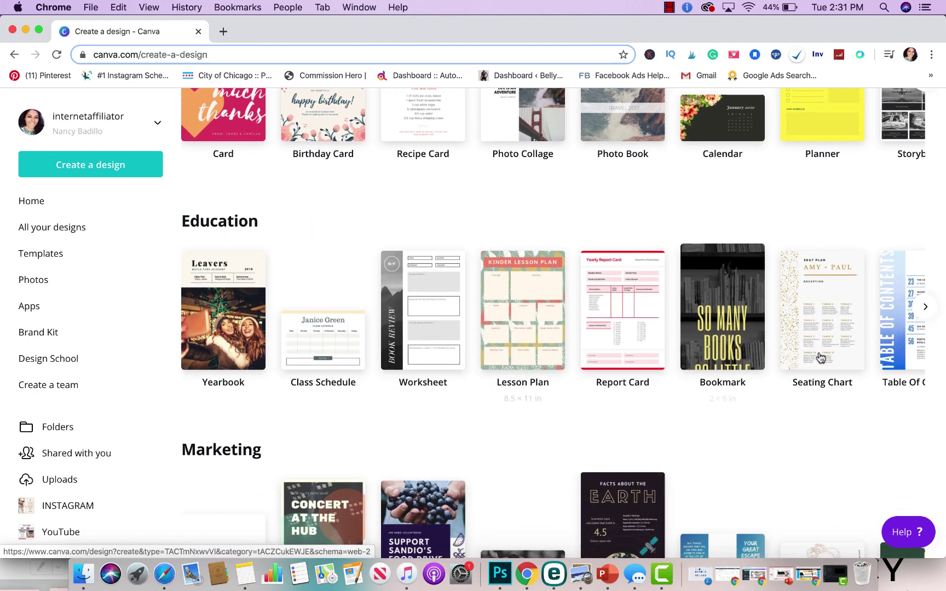
{"action": "scroll", "coordinate": [838, 345], "scroll_direction": "down", "scroll_amount": 6}
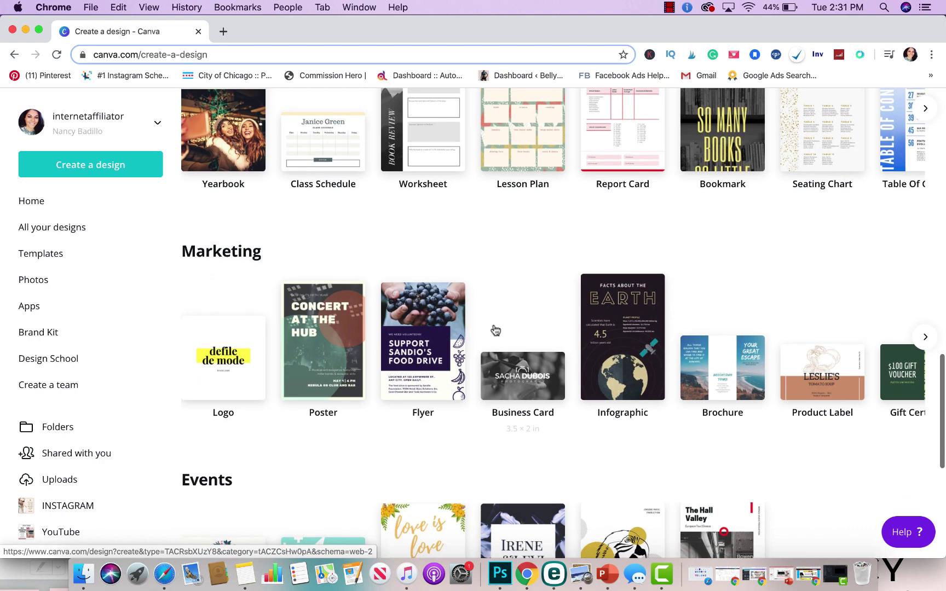
{"action": "scroll", "coordinate": [495, 330], "scroll_direction": "down", "scroll_amount": 7}
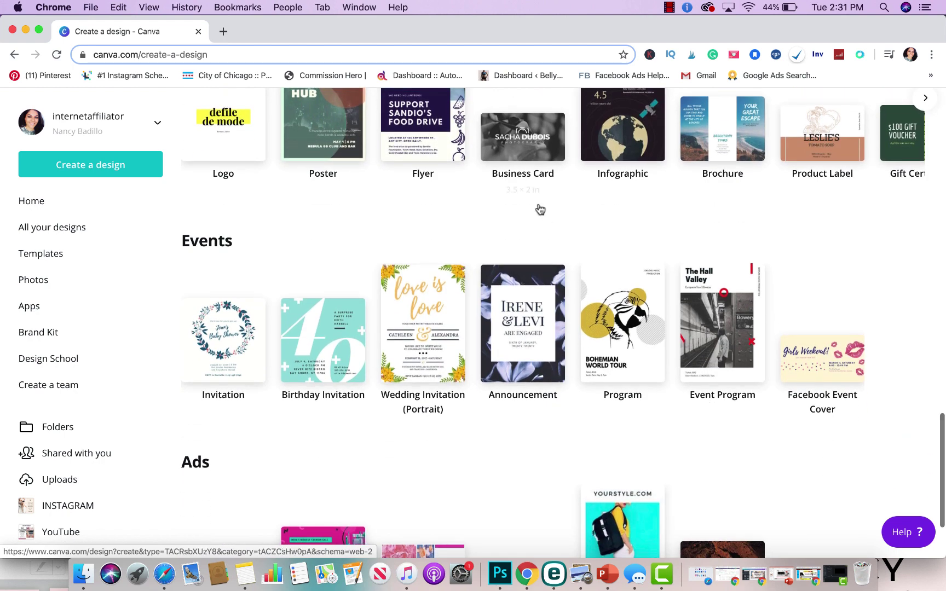
{"action": "scroll", "coordinate": [540, 209], "scroll_direction": "up", "scroll_amount": 2}
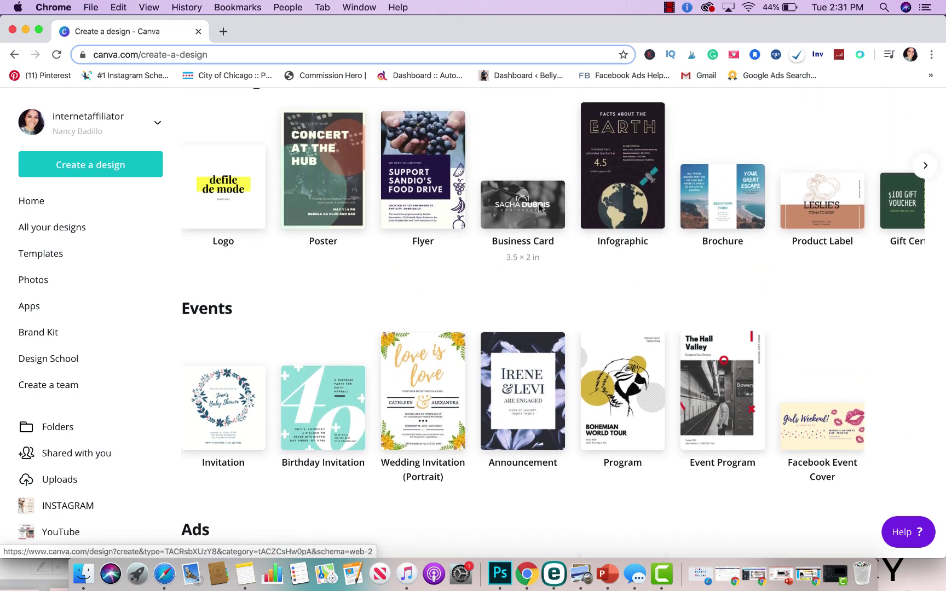
{"action": "scroll", "coordinate": [540, 206], "scroll_direction": "down", "scroll_amount": 6}
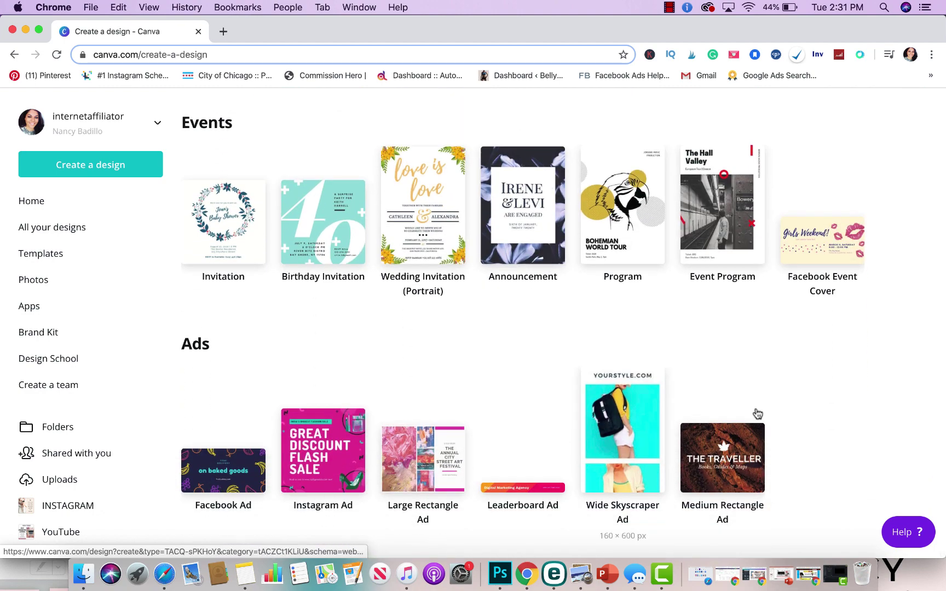
{"action": "scroll", "coordinate": [508, 251], "scroll_direction": "up", "scroll_amount": 2}
{"action": "scroll", "coordinate": [508, 252], "scroll_direction": "up", "scroll_amount": 20}
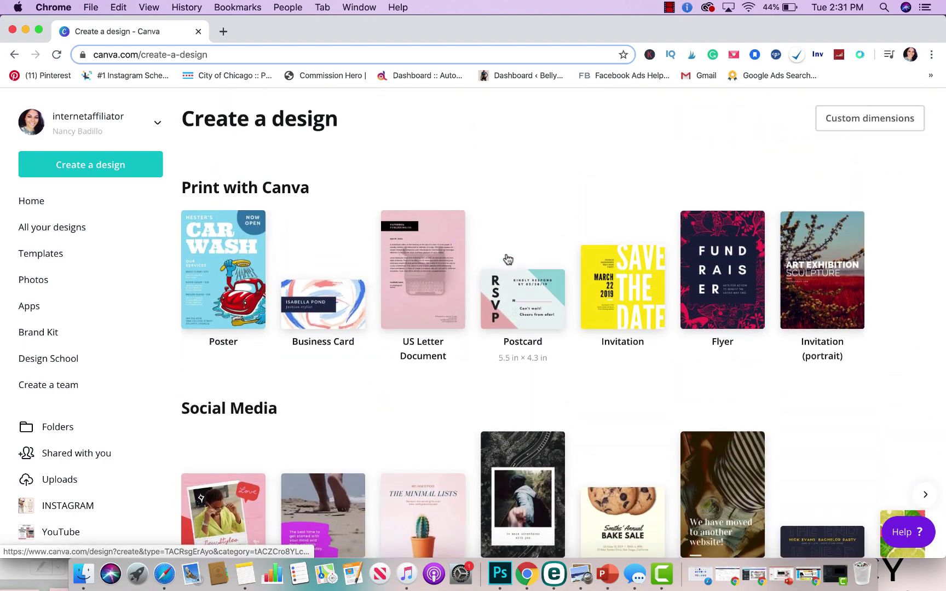
{"action": "scroll", "coordinate": [508, 259], "scroll_direction": "down", "scroll_amount": 5}
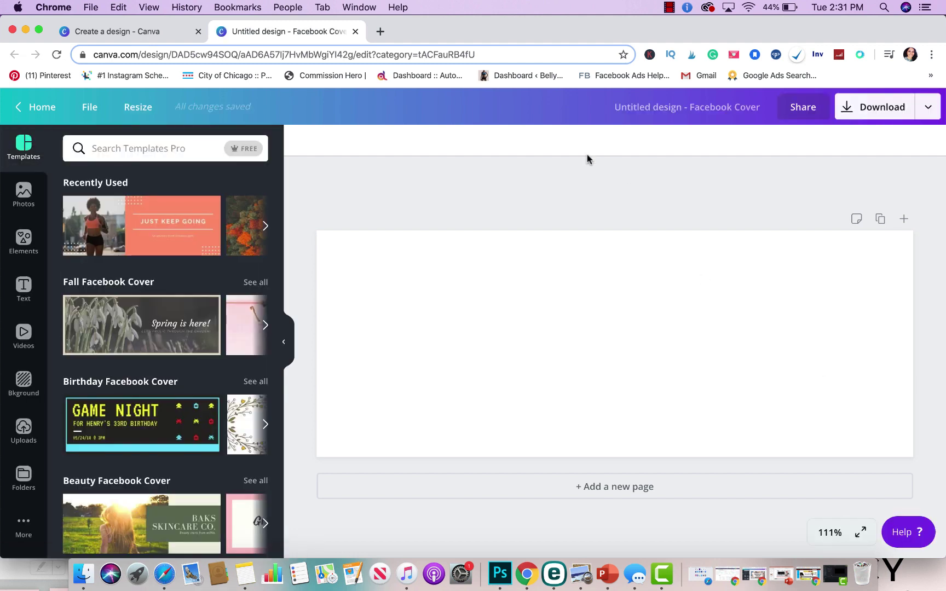
- Scroll through the template suggestions in the side panel beside the blank cover
{"action": "scroll", "coordinate": [192, 404], "scroll_direction": "down", "scroll_amount": 8}
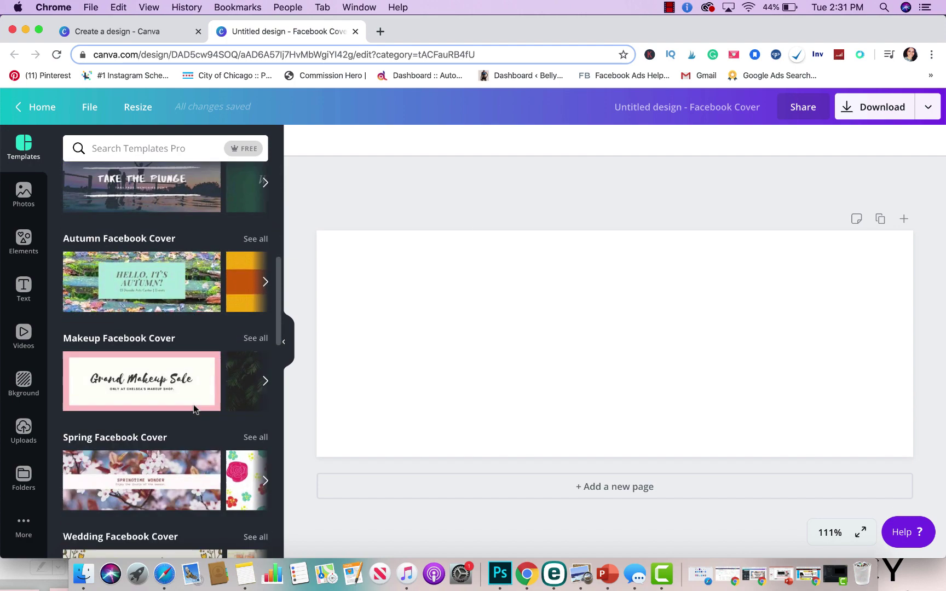
{"action": "scroll", "coordinate": [193, 404], "scroll_direction": "down", "scroll_amount": 8}
{"action": "scroll", "coordinate": [192, 404], "scroll_direction": "up", "scroll_amount": 15}
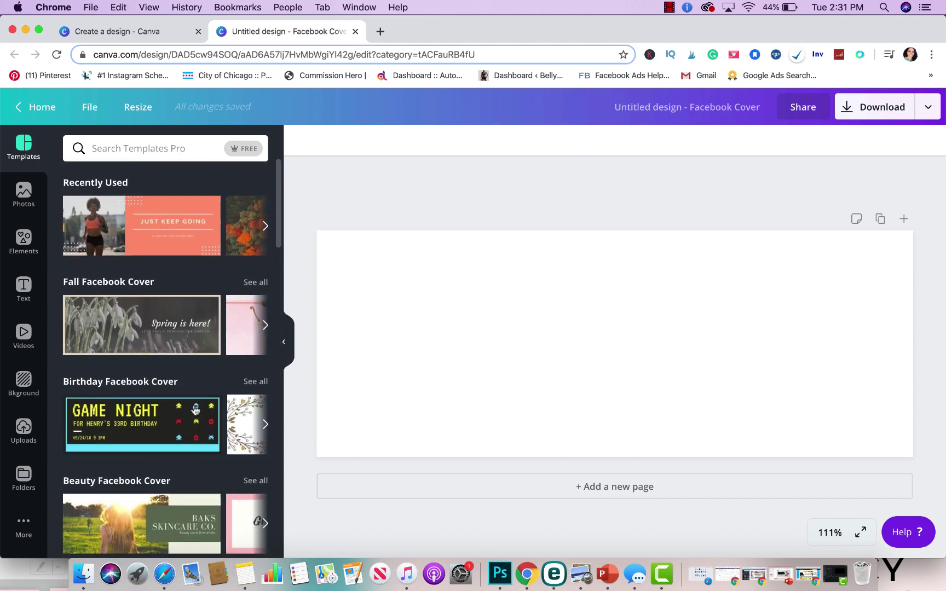
{"action": "scroll", "coordinate": [90, 285], "scroll_direction": "down", "scroll_amount": 1}
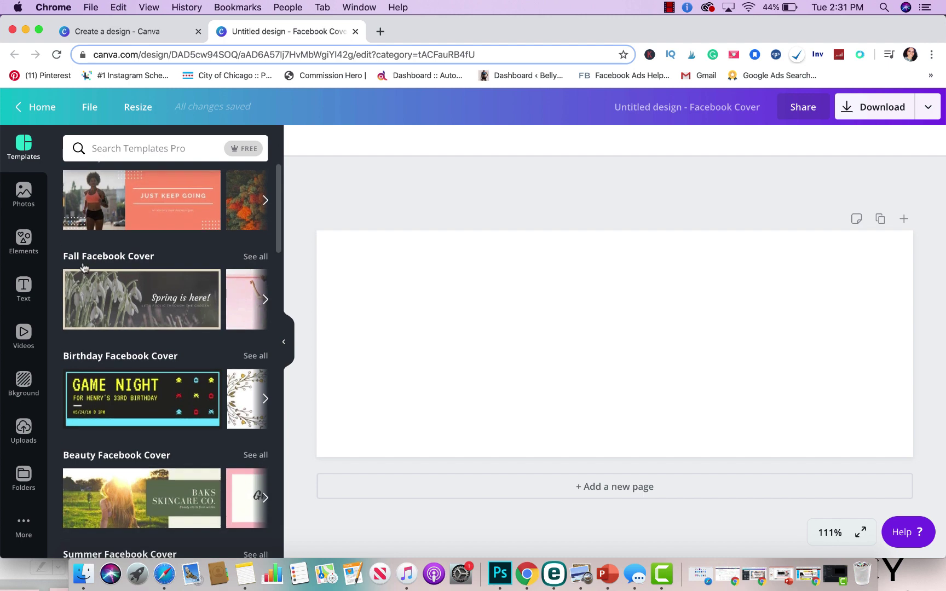
{"action": "scroll", "coordinate": [88, 266], "scroll_direction": "down", "scroll_amount": 3}
{"action": "scroll", "coordinate": [93, 292], "scroll_direction": "down", "scroll_amount": 4}
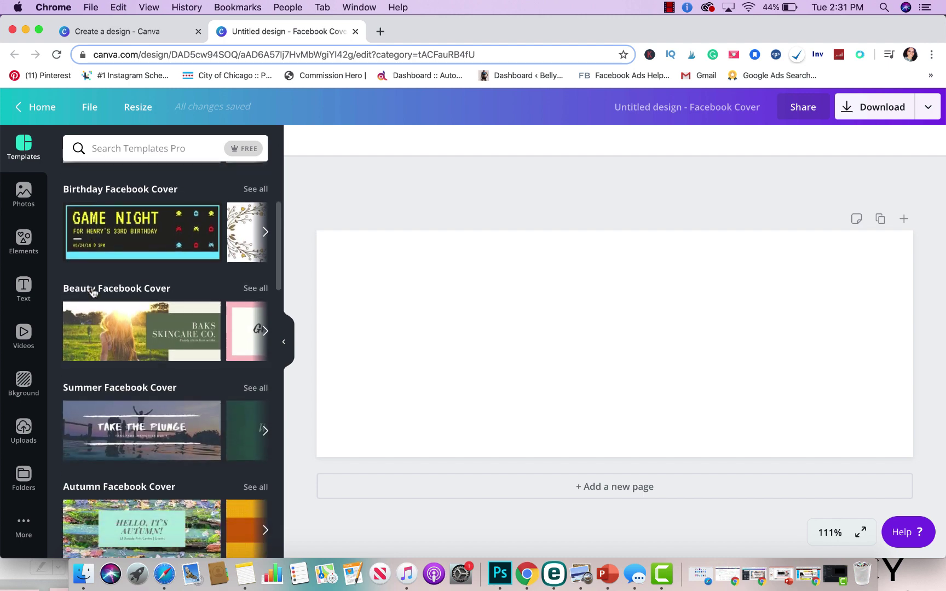
{"action": "scroll", "coordinate": [117, 317], "scroll_direction": "down", "scroll_amount": 5}
{"action": "scroll", "coordinate": [120, 318], "scroll_direction": "down", "scroll_amount": 8}
{"action": "scroll", "coordinate": [118, 330], "scroll_direction": "down", "scroll_amount": 4}
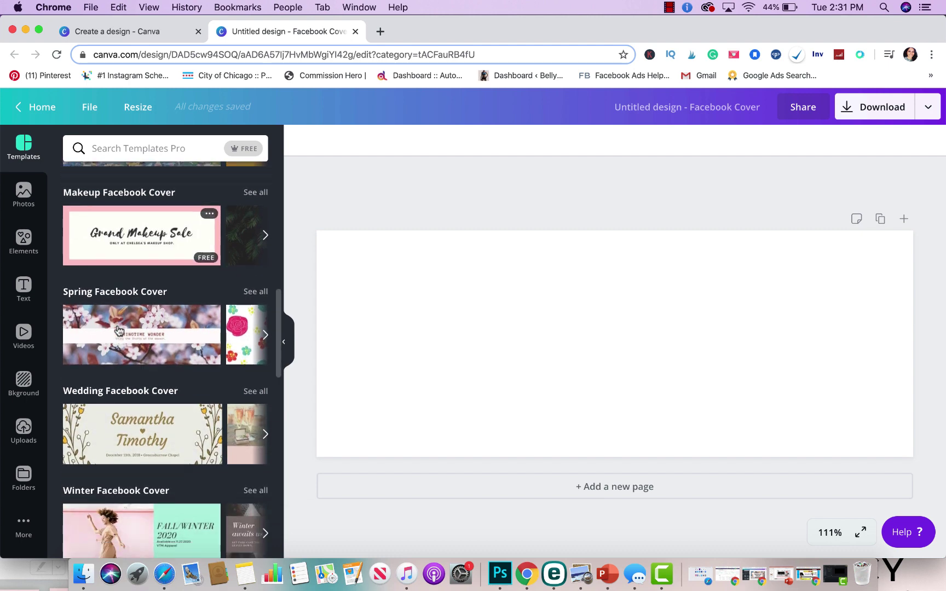
{"action": "scroll", "coordinate": [155, 303], "scroll_direction": "down", "scroll_amount": 2}
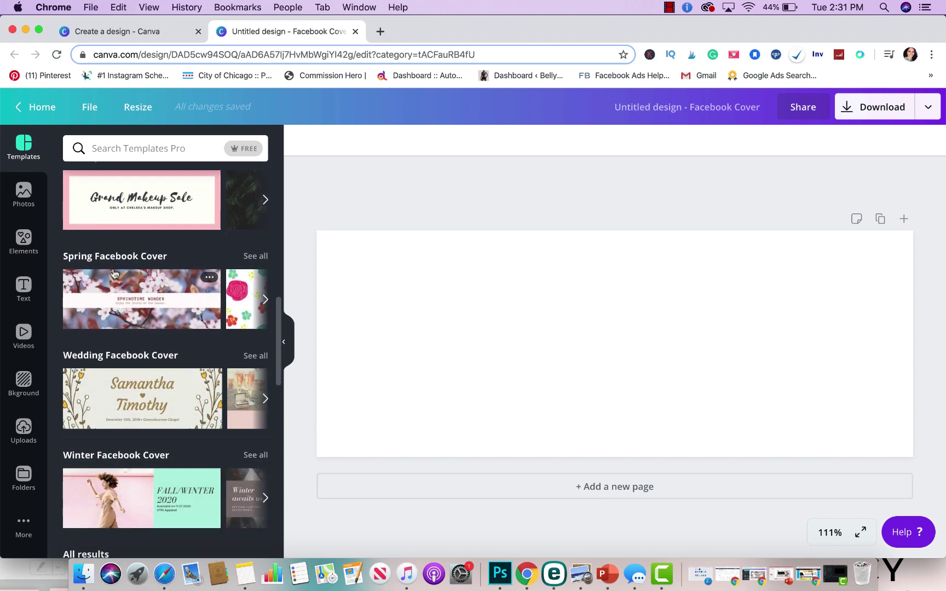
{"action": "scroll", "coordinate": [218, 297], "scroll_direction": "down", "scroll_amount": 3}
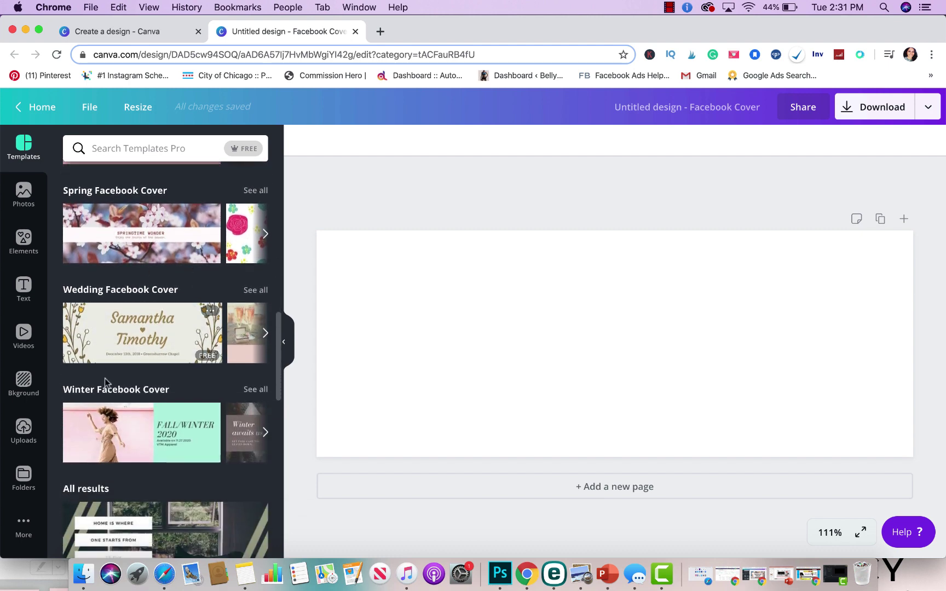
{"action": "scroll", "coordinate": [196, 264], "scroll_direction": "up", "scroll_amount": 4}
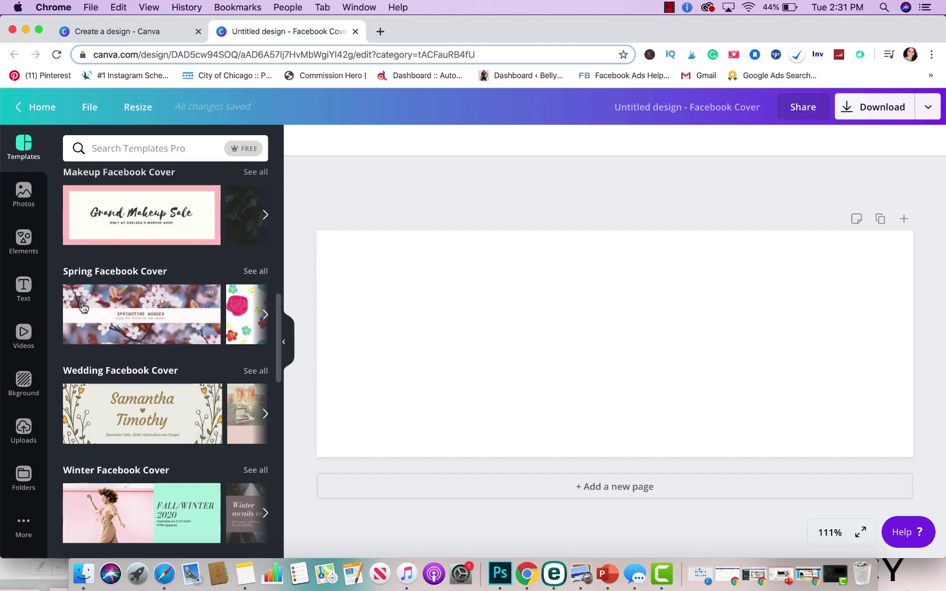
- List every Spring Facebook Cover template, including Springtime Wonder and End of Season Sale
{"action": "left_click", "coordinate": [251, 272]}
{"action": "scroll", "coordinate": [253, 312], "scroll_direction": "down", "scroll_amount": 4}
{"action": "scroll", "coordinate": [254, 322], "scroll_direction": "down", "scroll_amount": 10}
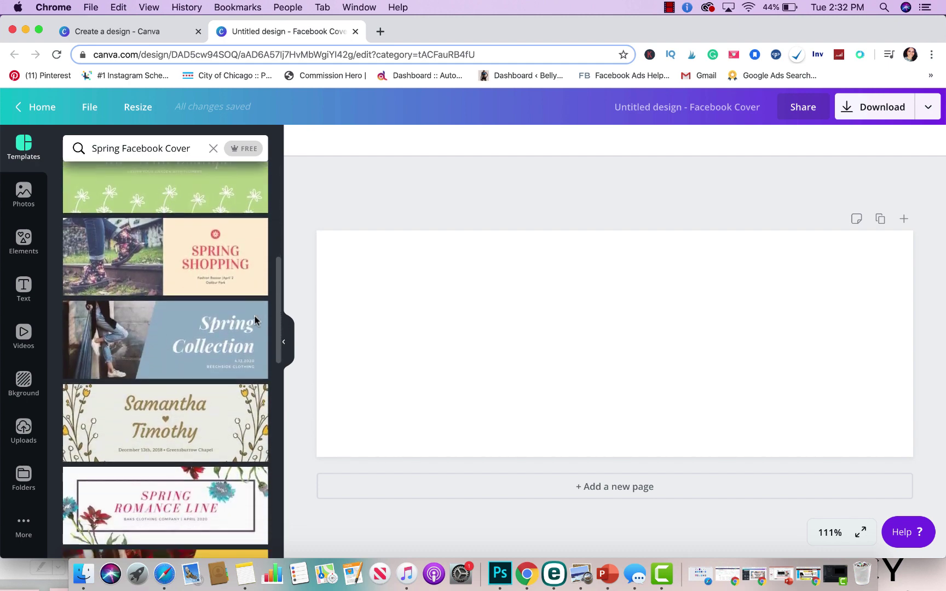
{"action": "scroll", "coordinate": [254, 322], "scroll_direction": "down", "scroll_amount": 8}
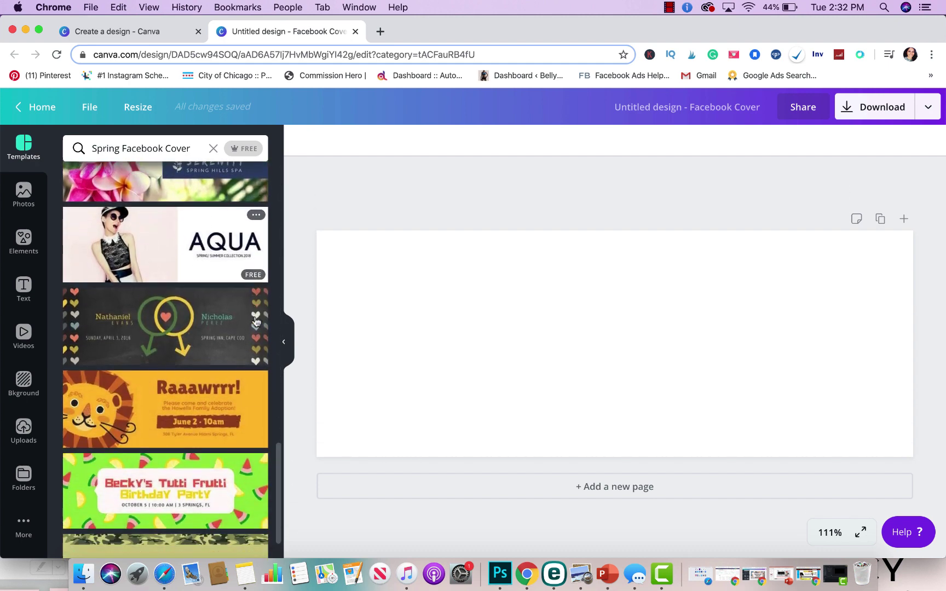
{"action": "scroll", "coordinate": [230, 312], "scroll_direction": "up", "scroll_amount": 18}
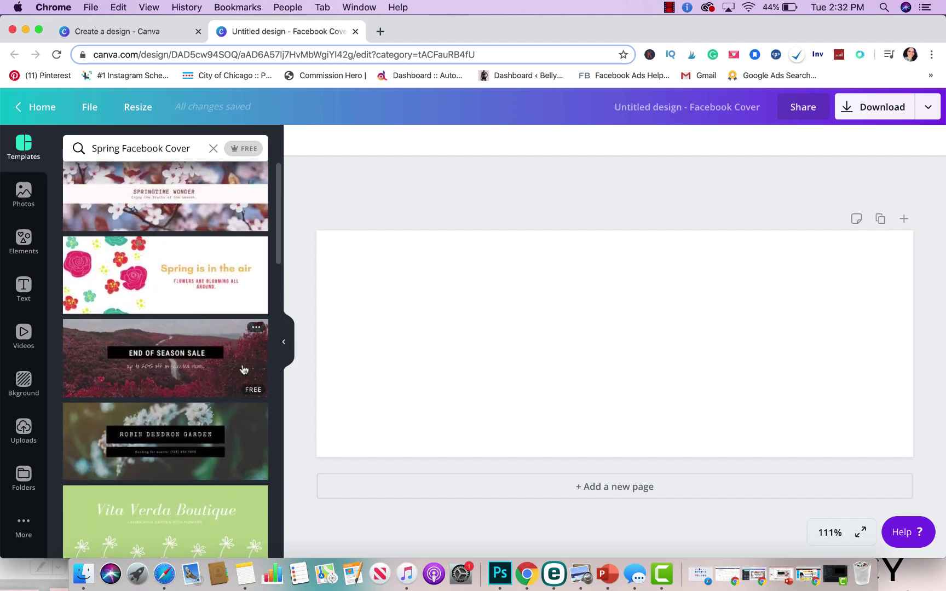
- Apply the End of Season Sale template and change its headline to '10% OFF TODAY!'
{"action": "left_click", "coordinate": [244, 370]}
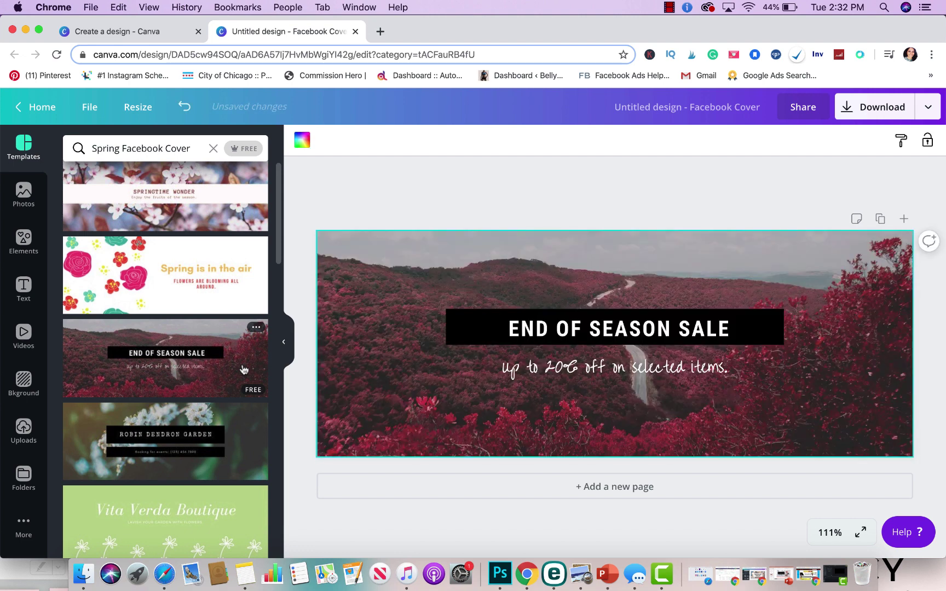
{"action": "left_click", "coordinate": [623, 330]}
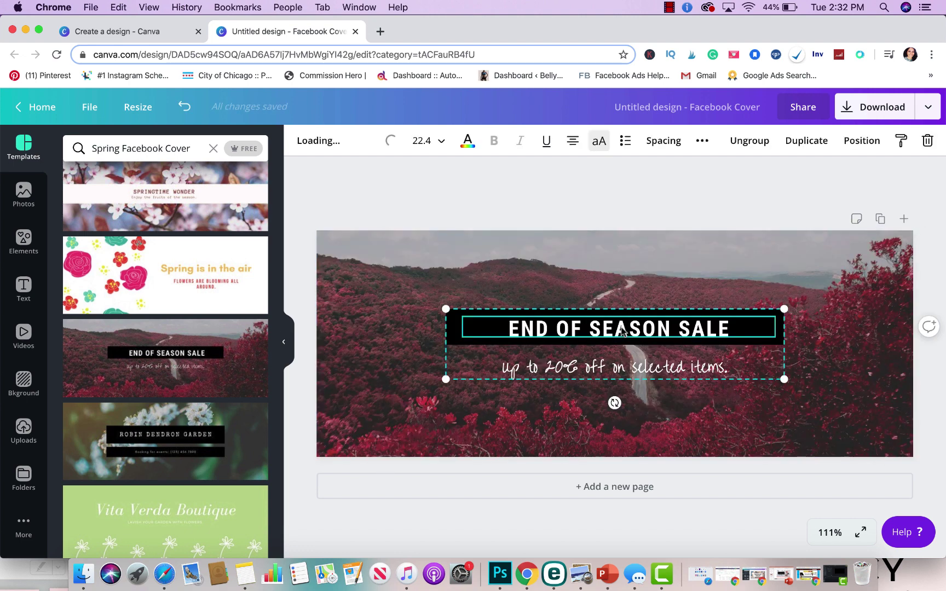
{"action": "double_click", "coordinate": [622, 330]}
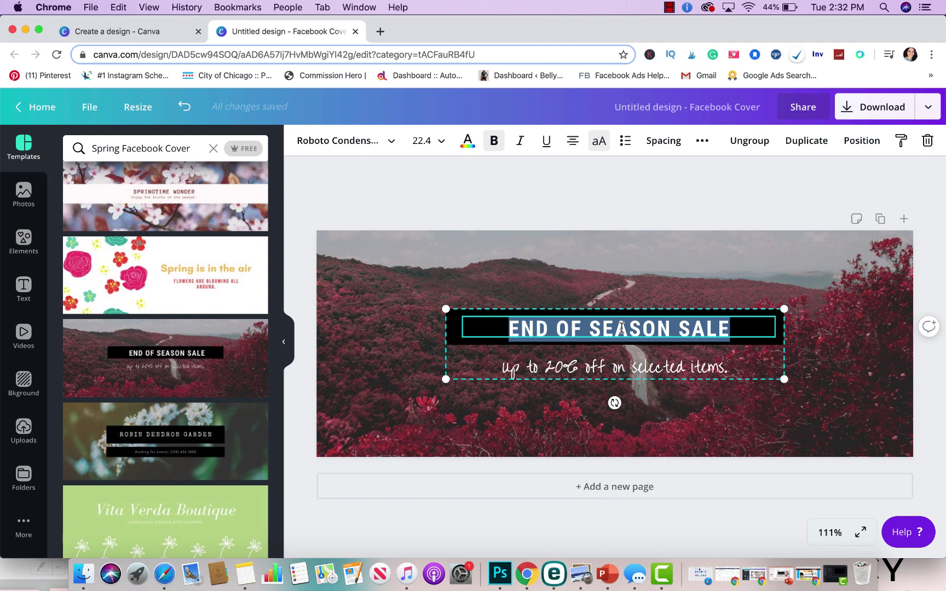
{"action": "type", "text": "10"}
{"action": "type", "text": "% O"}
{"action": "key", "text": "BackSpace"}
{"action": "type", "text": "OFF TOD"}
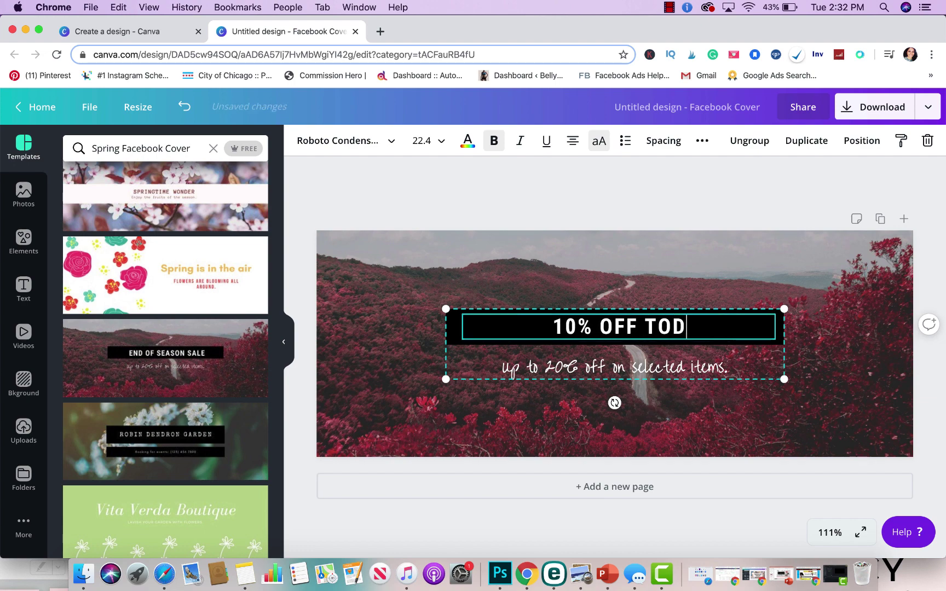
{"action": "type", "text": "AY!"}
- Replace the smaller line beneath the headline with 'use promocode: SPRING'
{"action": "left_click", "coordinate": [647, 372]}
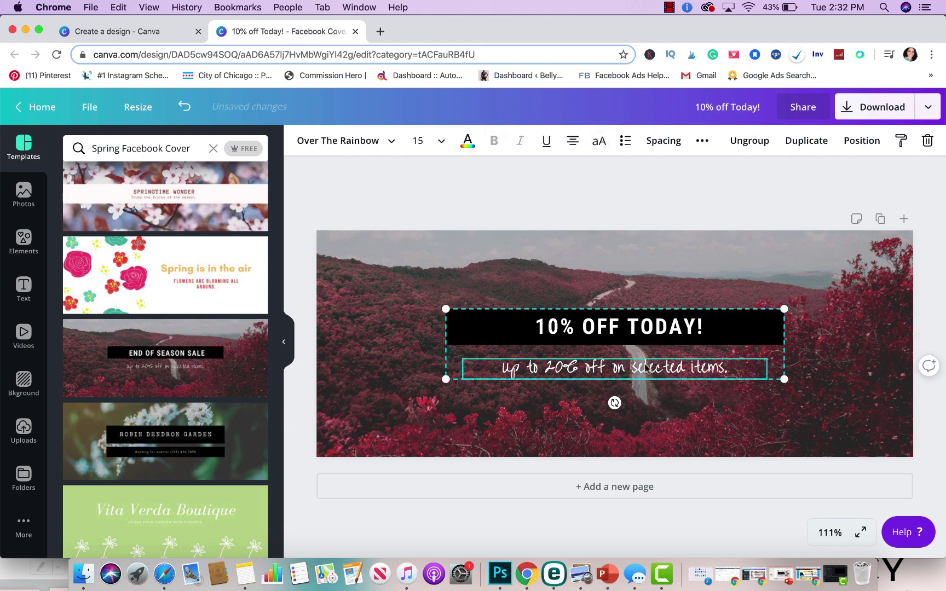
{"action": "left_click", "coordinate": [647, 372]}
{"action": "type", "text": "use promocoe"}
{"action": "type", "text": "e: SPRING"}
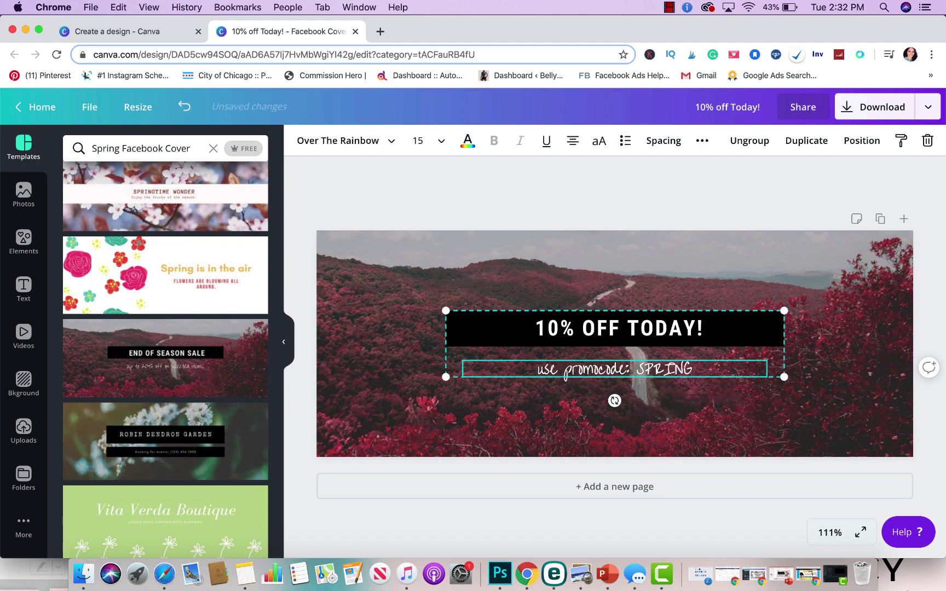
{"action": "left_click", "coordinate": [628, 204]}
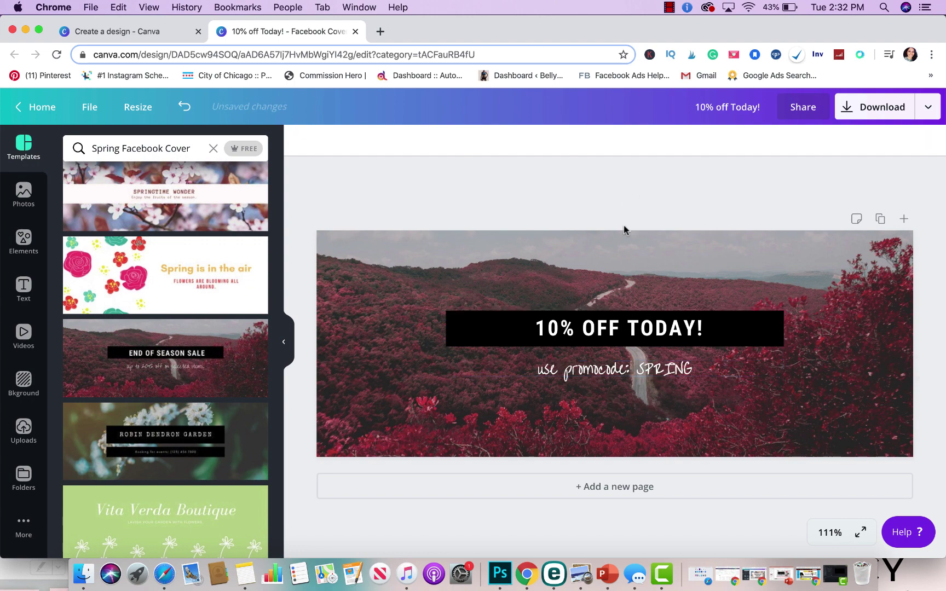
- Colour the '10% OFF TODAY!' headline with the pink brand swatch
{"action": "left_click", "coordinate": [576, 364]}
{"action": "left_click", "coordinate": [581, 341]}
{"action": "left_click", "coordinate": [581, 341]}
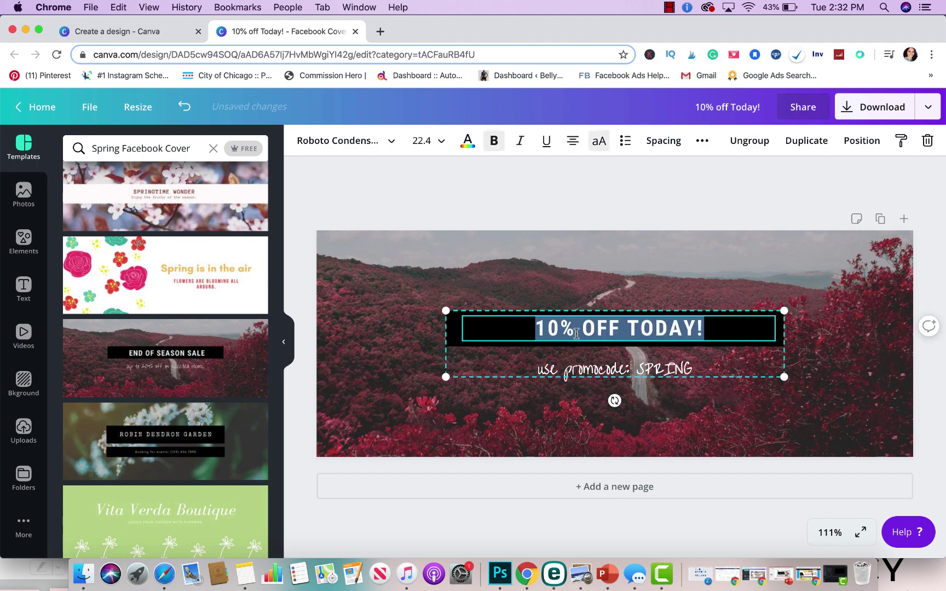
{"action": "left_click", "coordinate": [467, 141]}
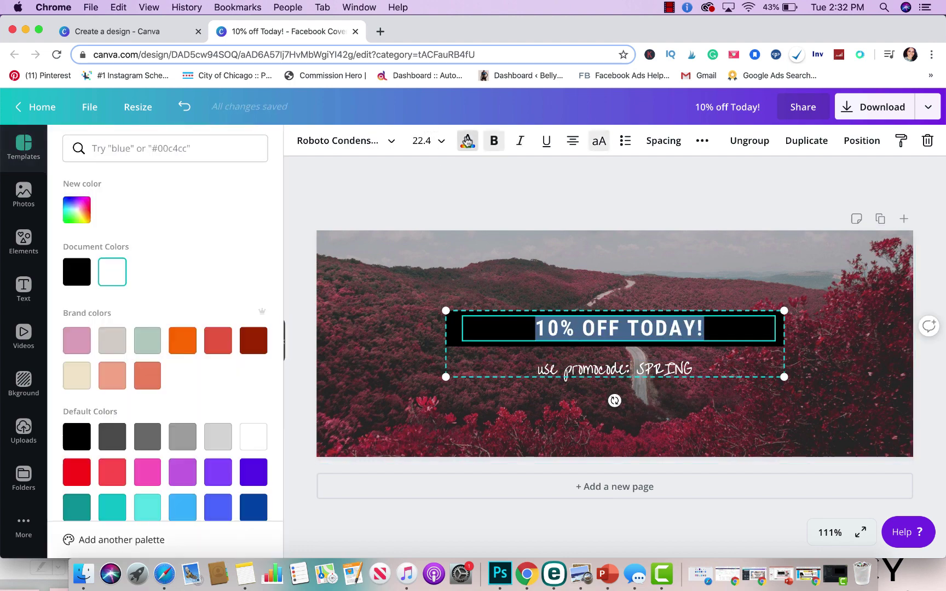
{"action": "left_click", "coordinate": [87, 346]}
{"action": "left_click", "coordinate": [451, 202]}
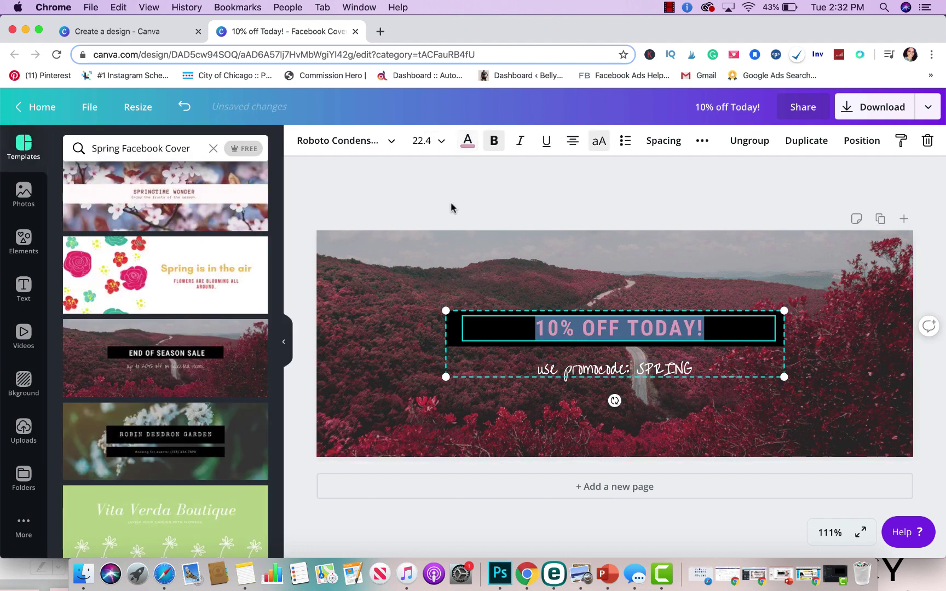
{"action": "left_click", "coordinate": [489, 189]}
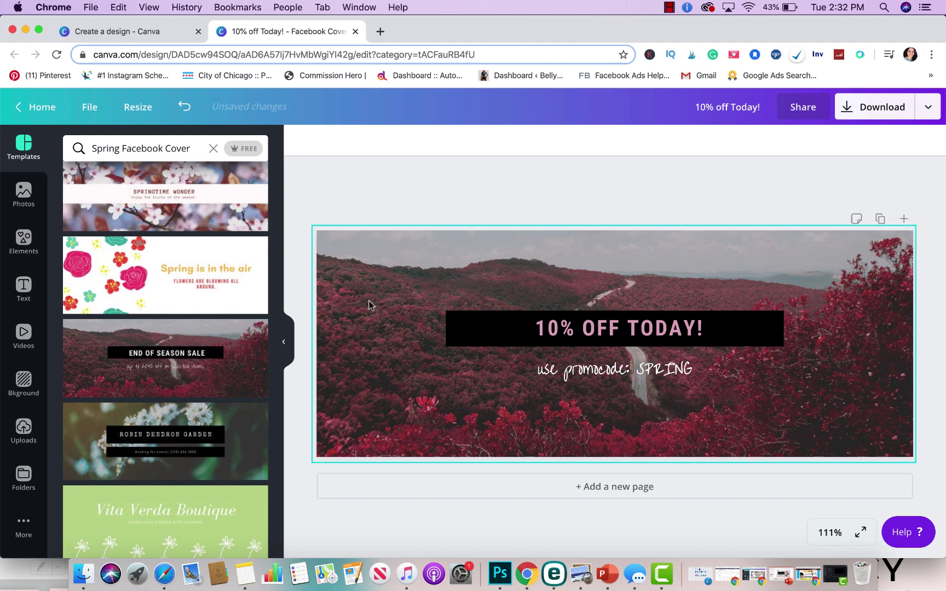
- Select the red hillside background and search the stock photos for 'fall'
{"action": "left_click", "coordinate": [383, 254]}
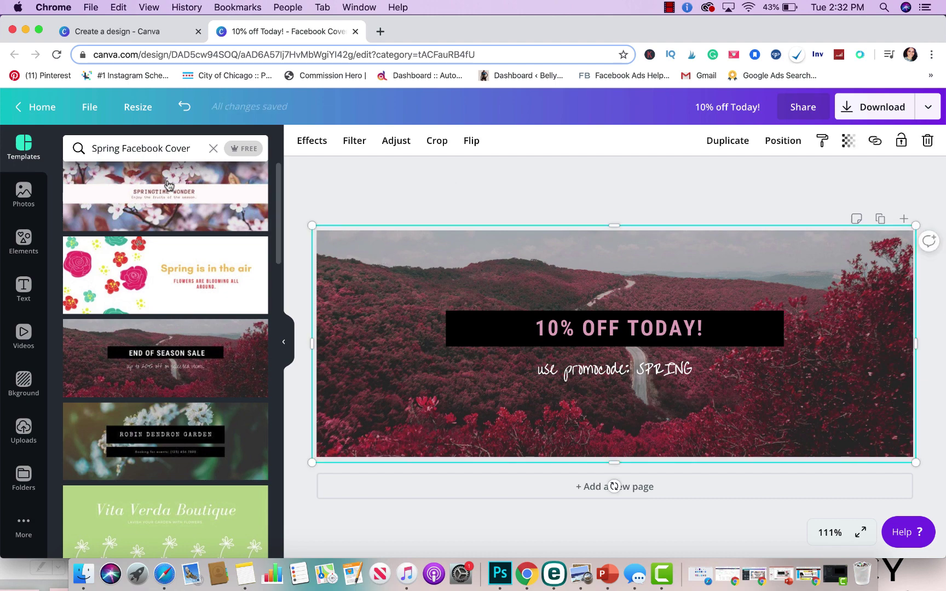
{"action": "left_click", "coordinate": [20, 197]}
{"action": "left_click", "coordinate": [106, 150]}
{"action": "type", "text": "fall"}
{"action": "key", "text": "Return"}
{"action": "scroll", "coordinate": [145, 339], "scroll_direction": "down", "scroll_amount": 2}
{"action": "scroll", "coordinate": [148, 306], "scroll_direction": "up", "scroll_amount": 2}
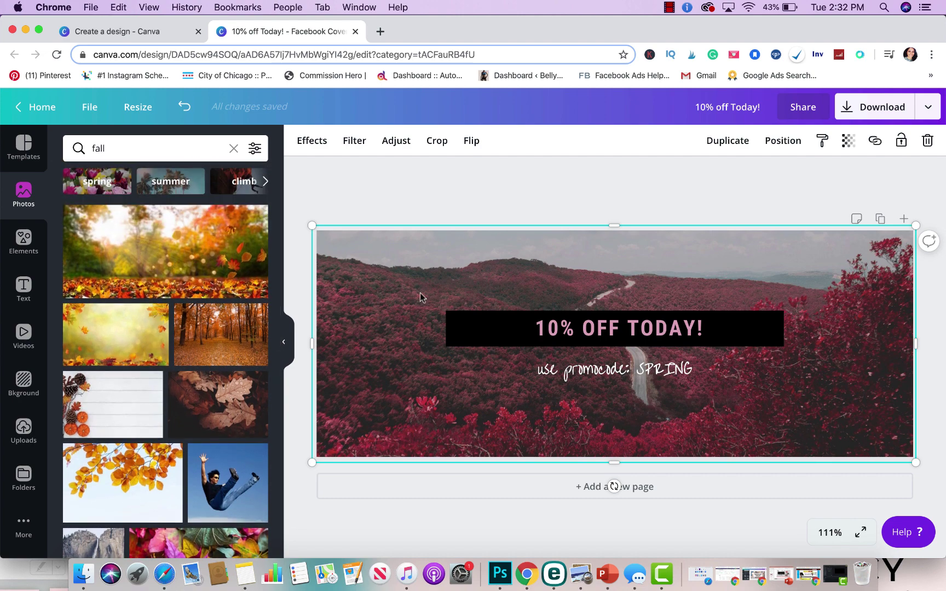
- Replace the background with the sunlit autumn-leaves photo from the 'fall' results
{"action": "left_click_drag", "start_coordinate": [186, 254], "coordinate": [372, 274]}
{"action": "left_click", "coordinate": [400, 188]}
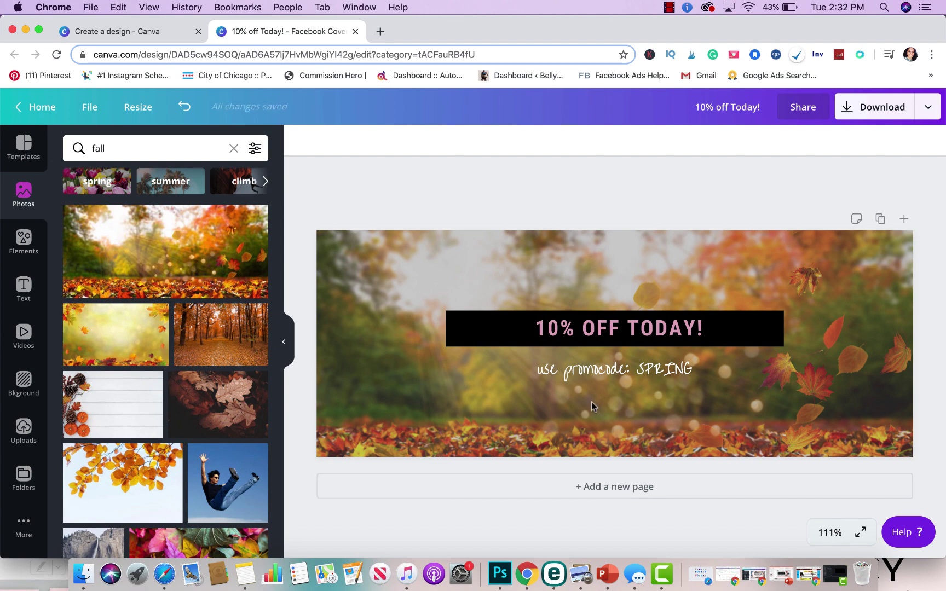
{"action": "scroll", "coordinate": [192, 489], "scroll_direction": "down", "scroll_amount": 10}
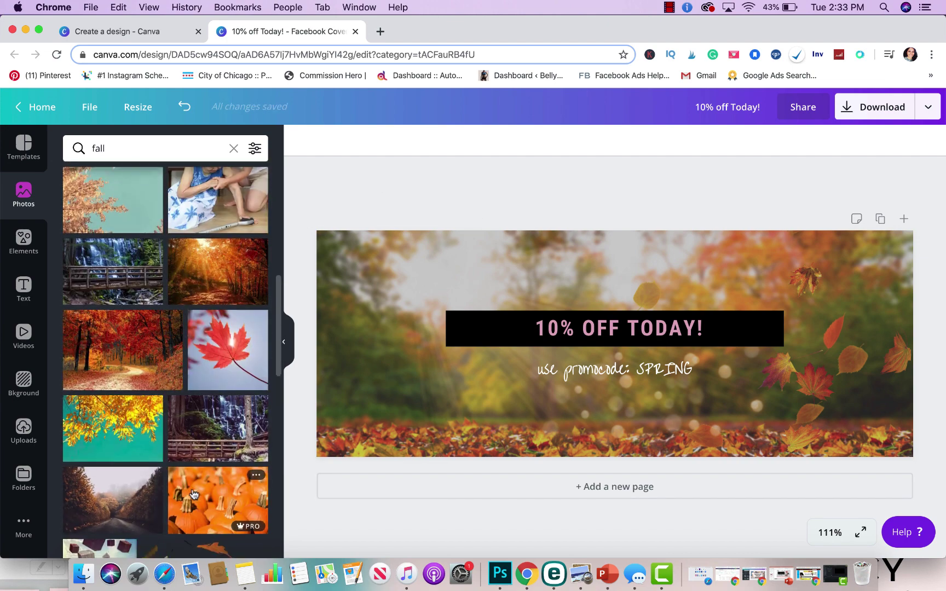
{"action": "scroll", "coordinate": [192, 495], "scroll_direction": "down", "scroll_amount": 2}
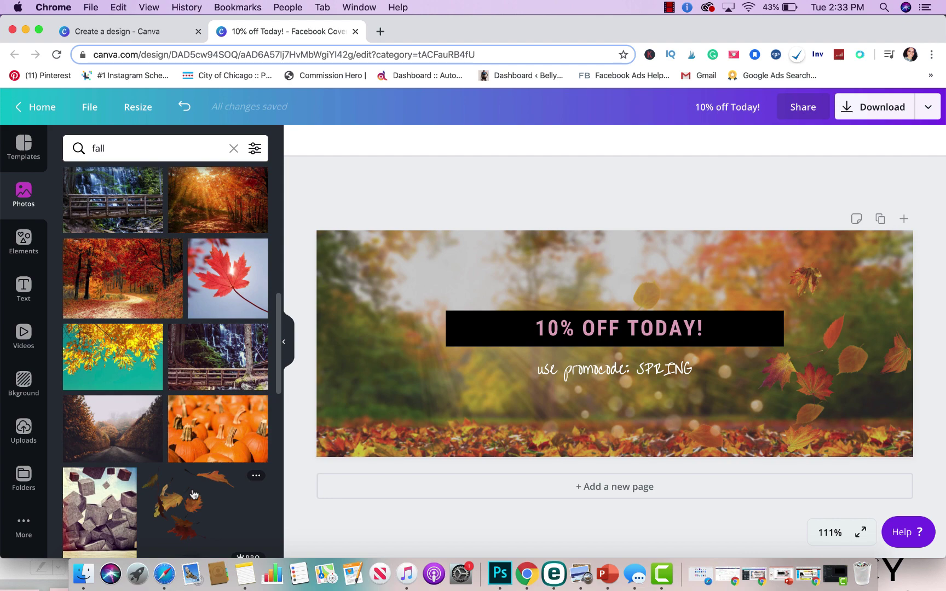
{"action": "scroll", "coordinate": [155, 296], "scroll_direction": "down", "scroll_amount": 15}
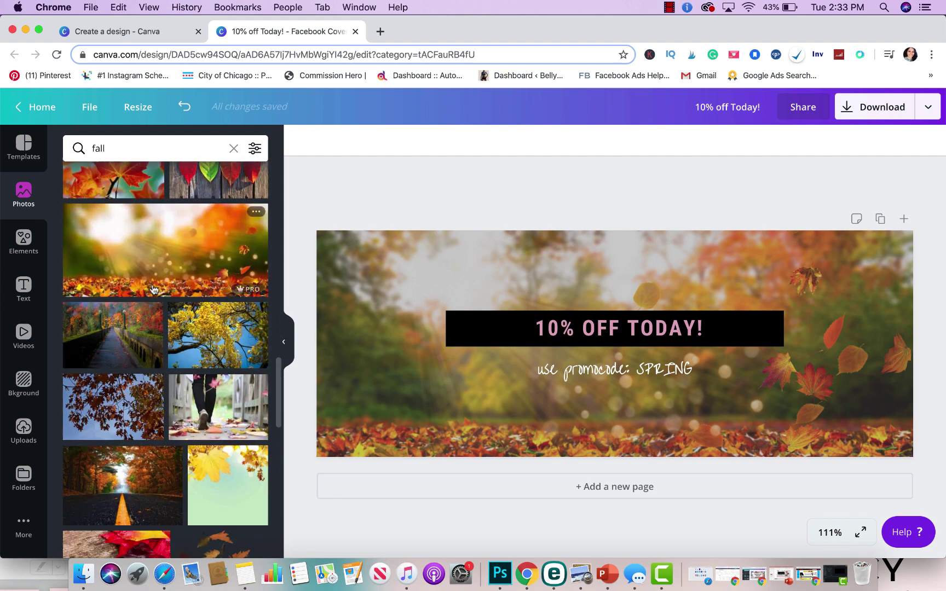
{"action": "scroll", "coordinate": [154, 290], "scroll_direction": "up", "scroll_amount": 5}
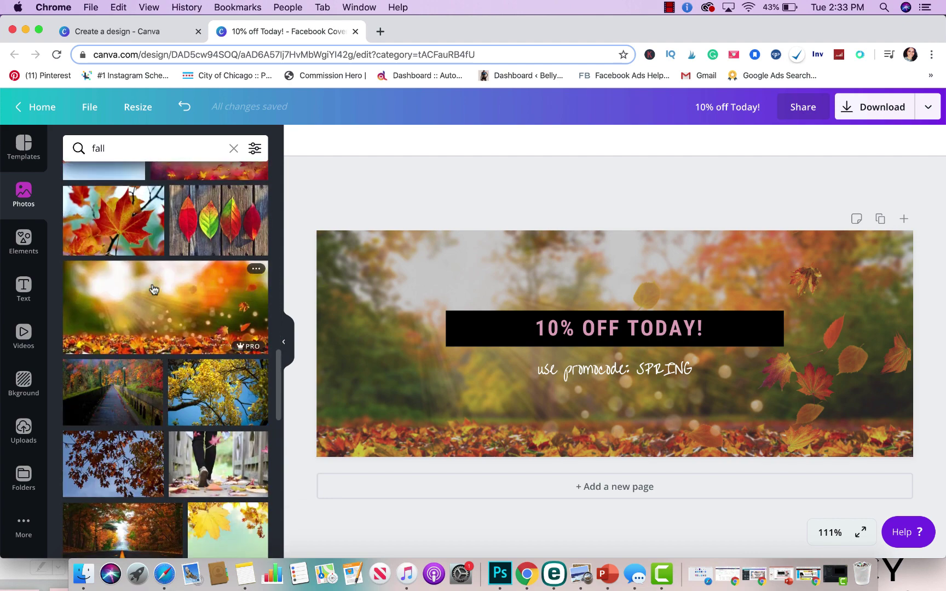
{"action": "scroll", "coordinate": [154, 290], "scroll_direction": "down", "scroll_amount": 15}
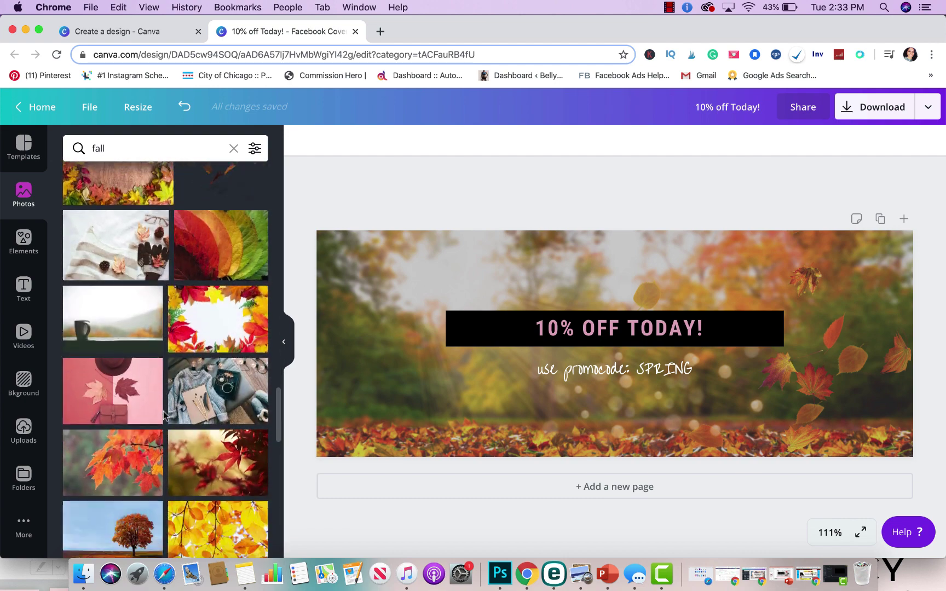
{"action": "scroll", "coordinate": [163, 411], "scroll_direction": "down", "scroll_amount": 10}
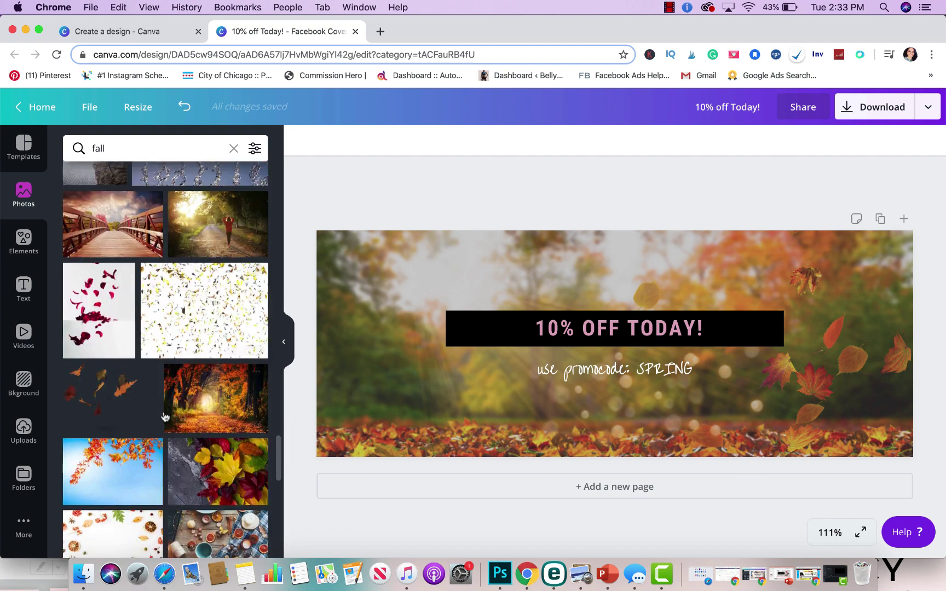
{"action": "scroll", "coordinate": [204, 378], "scroll_direction": "down", "scroll_amount": 4}
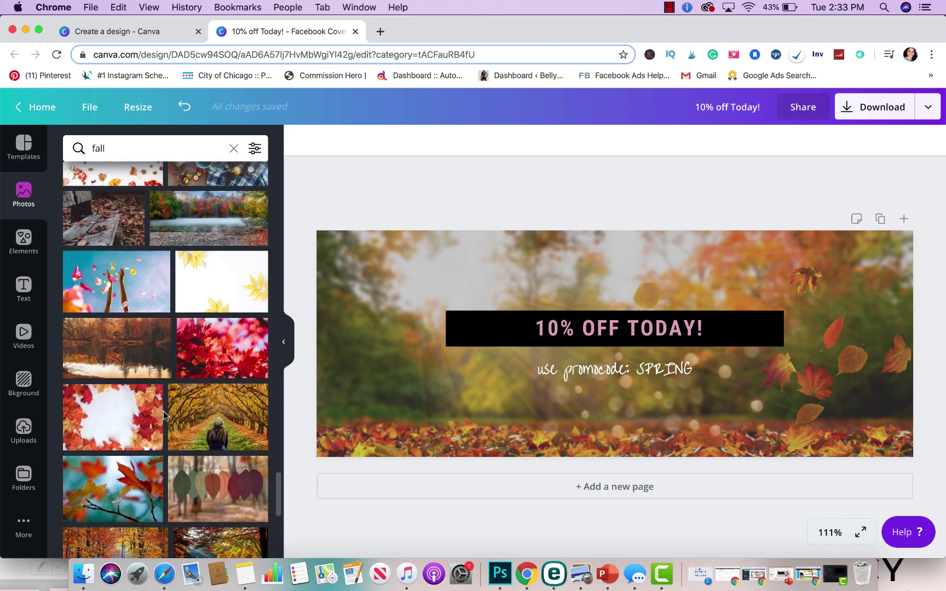
- Place the misty lake photo, enlarge it to cover the banner, and send it behind the text
{"action": "left_click_drag", "start_coordinate": [221, 342], "coordinate": [414, 359]}
{"action": "left_click_drag", "start_coordinate": [481, 325], "coordinate": [432, 278]}
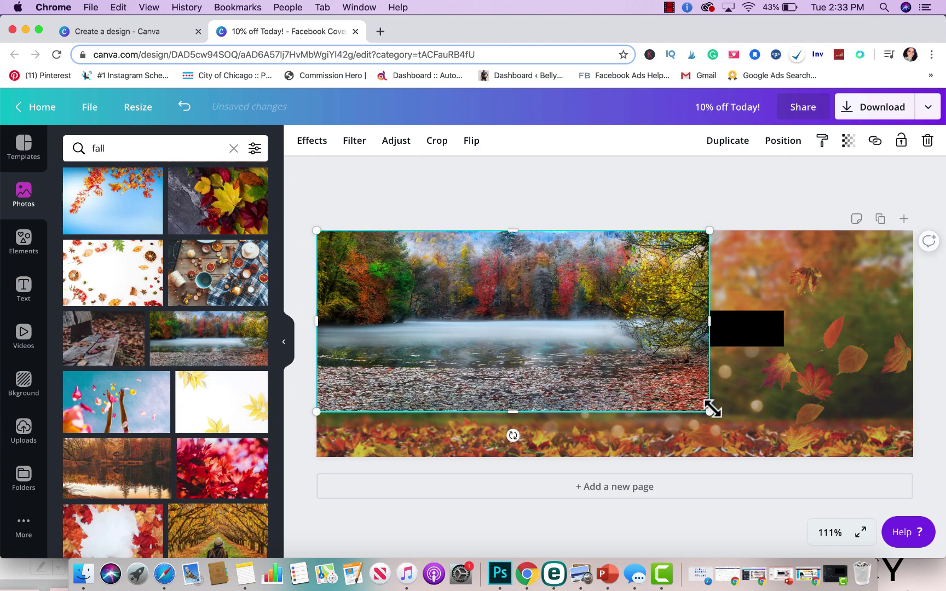
{"action": "left_click_drag", "start_coordinate": [807, 428], "coordinate": [926, 482]}
{"action": "left_click", "coordinate": [783, 141]}
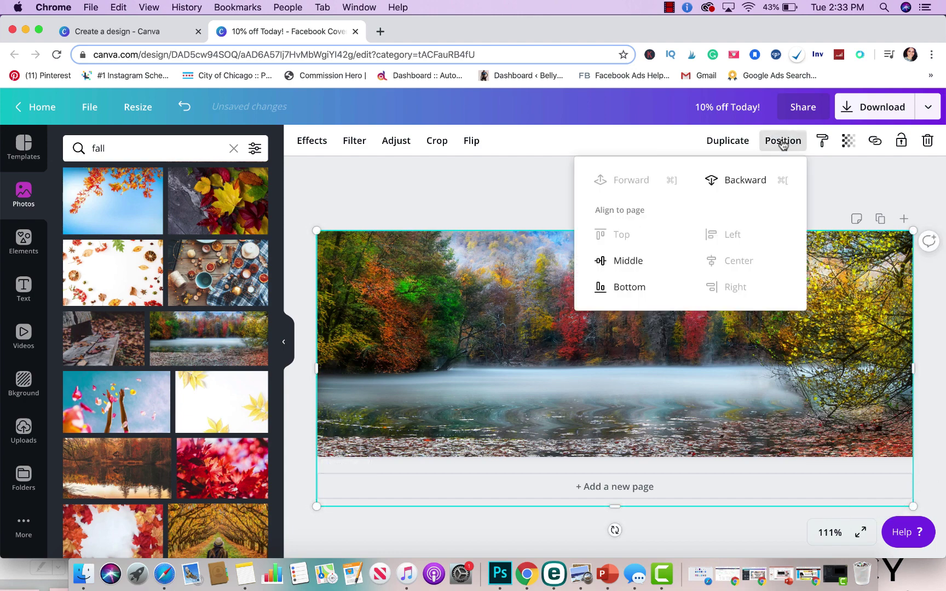
{"action": "left_click", "coordinate": [737, 179]}
{"action": "left_click", "coordinate": [520, 224]}
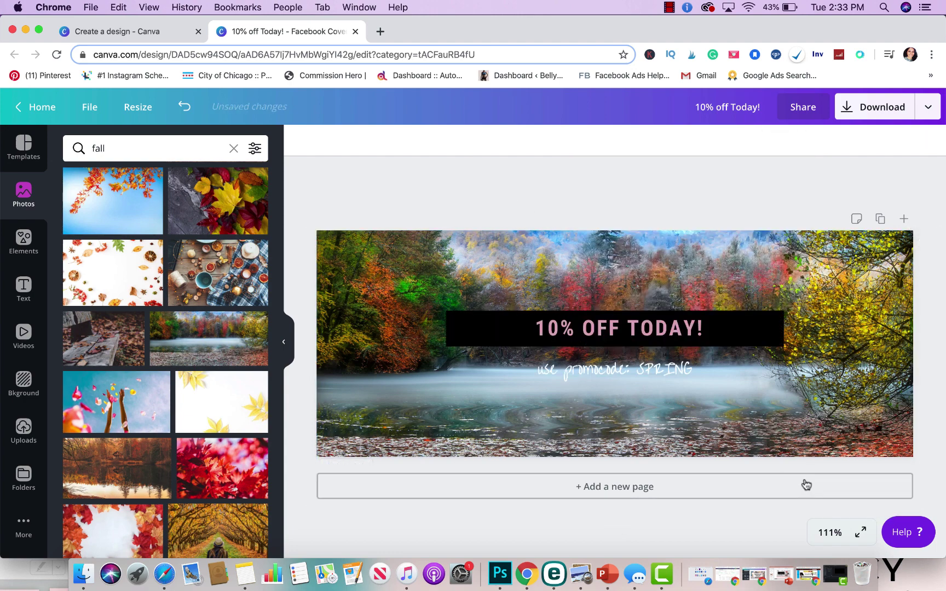
- Place the sunlit bokeh leaves photo, stretch it across the banner, and send it behind the headline
{"action": "scroll", "coordinate": [131, 340], "scroll_direction": "down", "scroll_amount": 10}
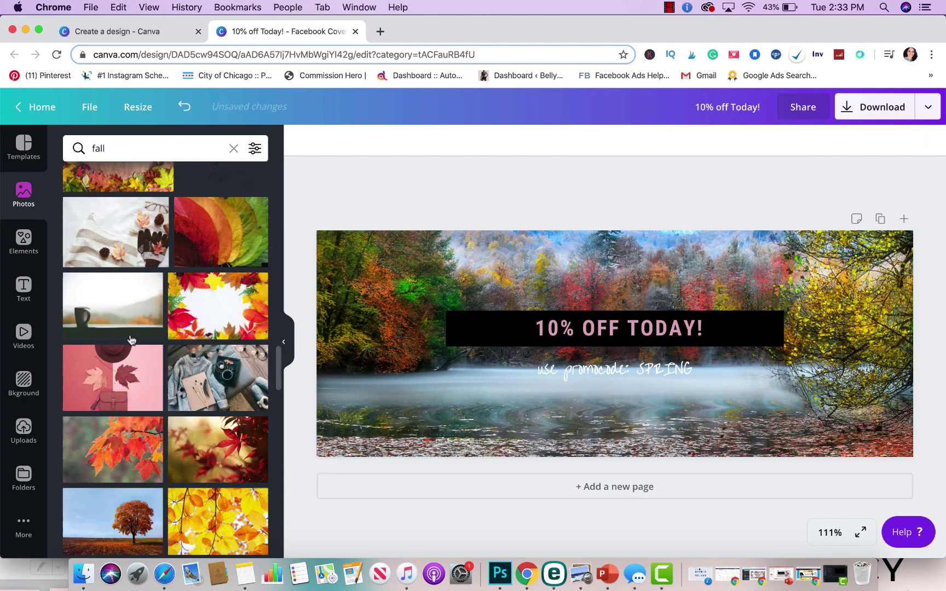
{"action": "scroll", "coordinate": [130, 340], "scroll_direction": "up", "scroll_amount": 5}
{"action": "left_click_drag", "start_coordinate": [158, 296], "coordinate": [406, 291]}
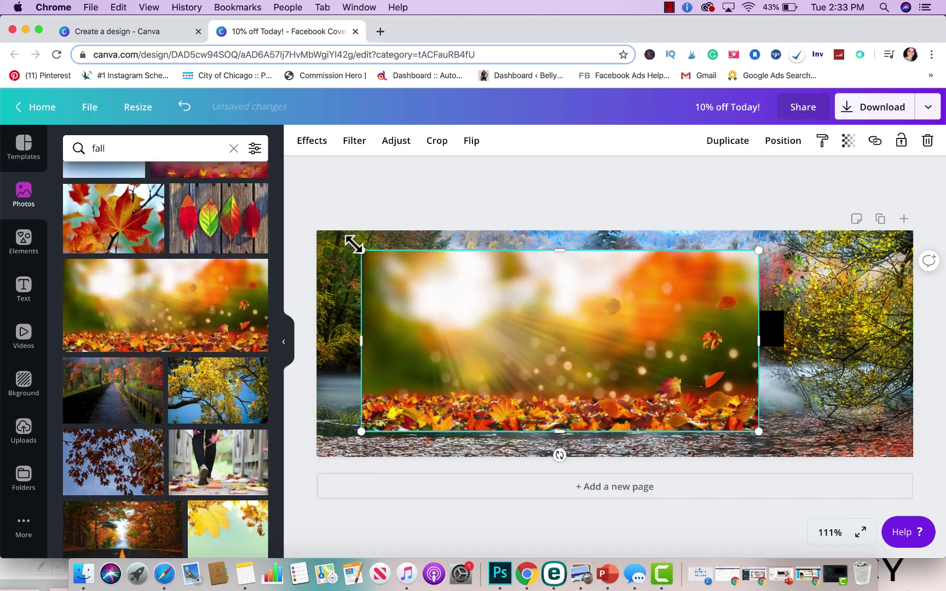
{"action": "left_click_drag", "start_coordinate": [353, 244], "coordinate": [300, 216]}
{"action": "left_click_drag", "start_coordinate": [759, 432], "coordinate": [936, 491]}
{"action": "left_click", "coordinate": [783, 140]}
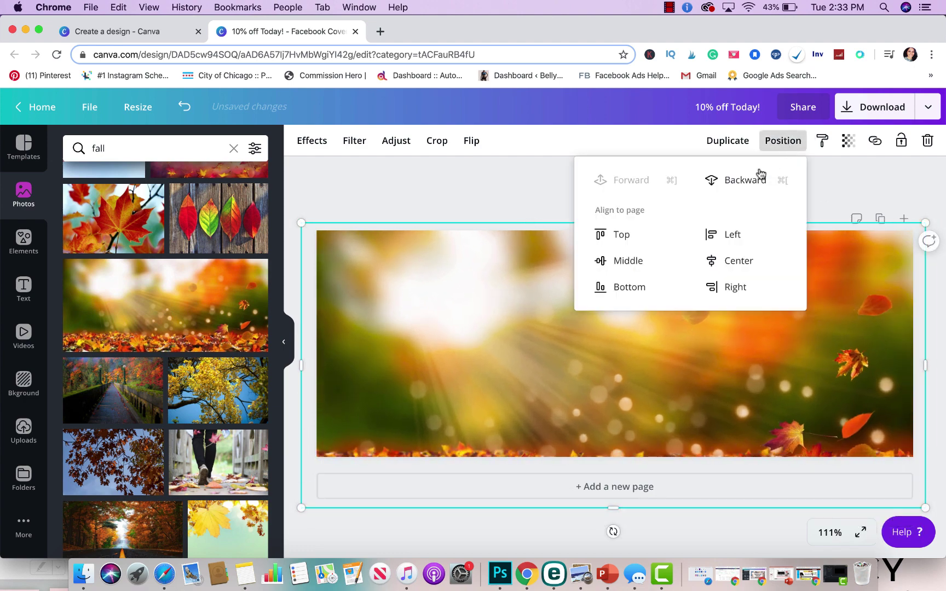
{"action": "left_click", "coordinate": [748, 180]}
{"action": "left_click", "coordinate": [464, 180]}
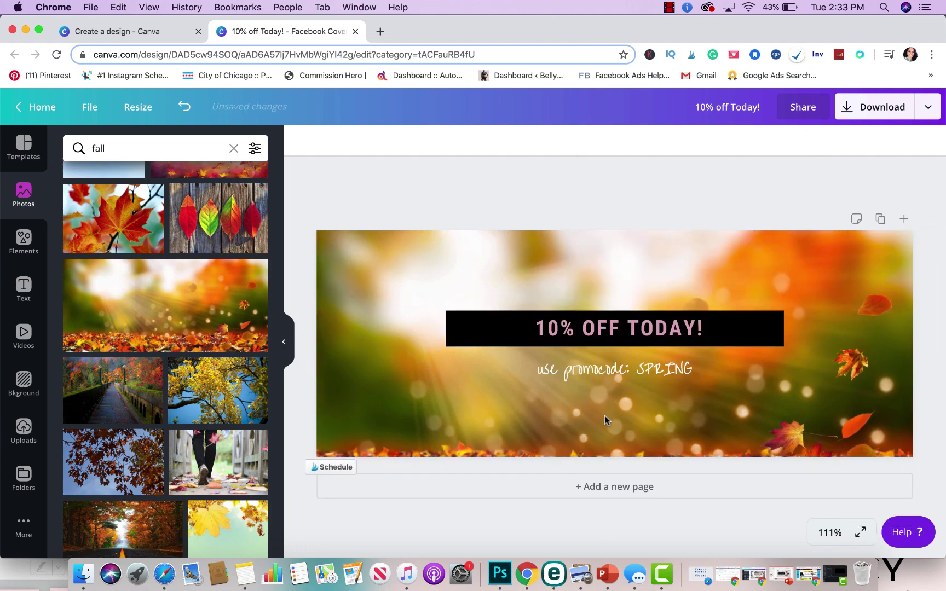
- Crop-reposition the leaves photo upward so fallen leaves fill the bottom of the cover
{"action": "left_click", "coordinate": [624, 421]}
{"action": "double_click", "coordinate": [623, 422]}
{"action": "left_click_drag", "start_coordinate": [828, 423], "coordinate": [810, 367]}
{"action": "left_click", "coordinate": [676, 169]}
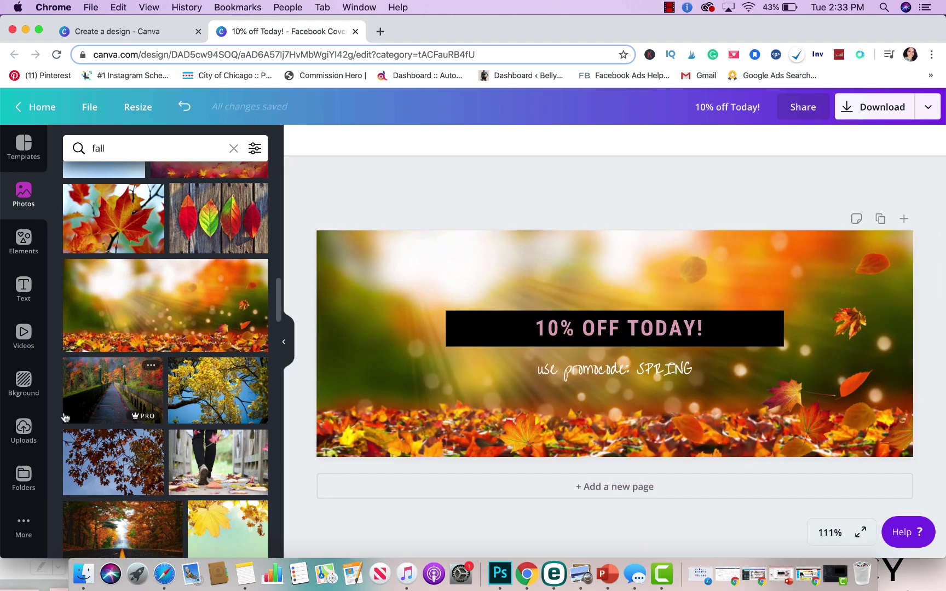
- Browse the Elements and Text libraries in the side panel
{"action": "left_click", "coordinate": [20, 245]}
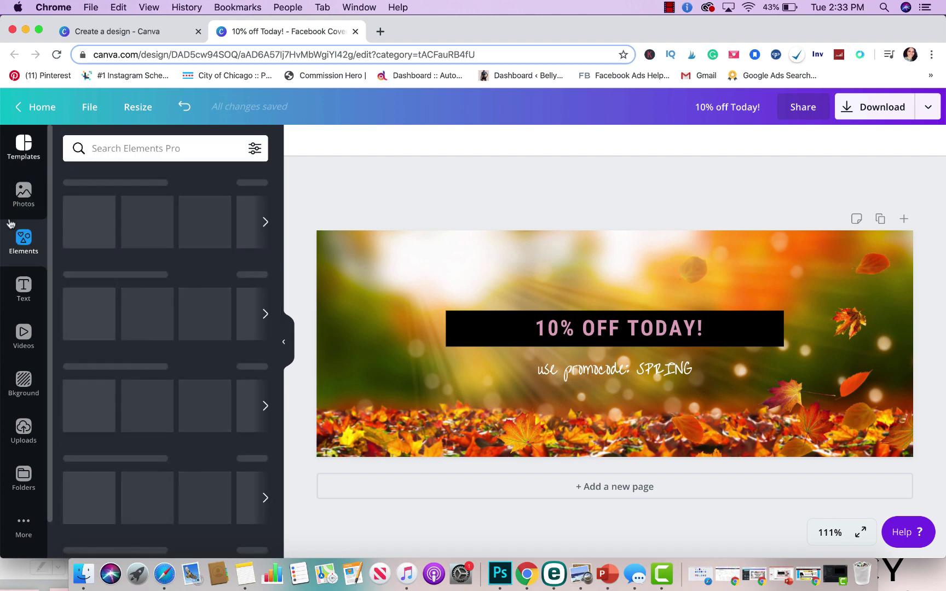
{"action": "scroll", "coordinate": [109, 325], "scroll_direction": "down", "scroll_amount": 15}
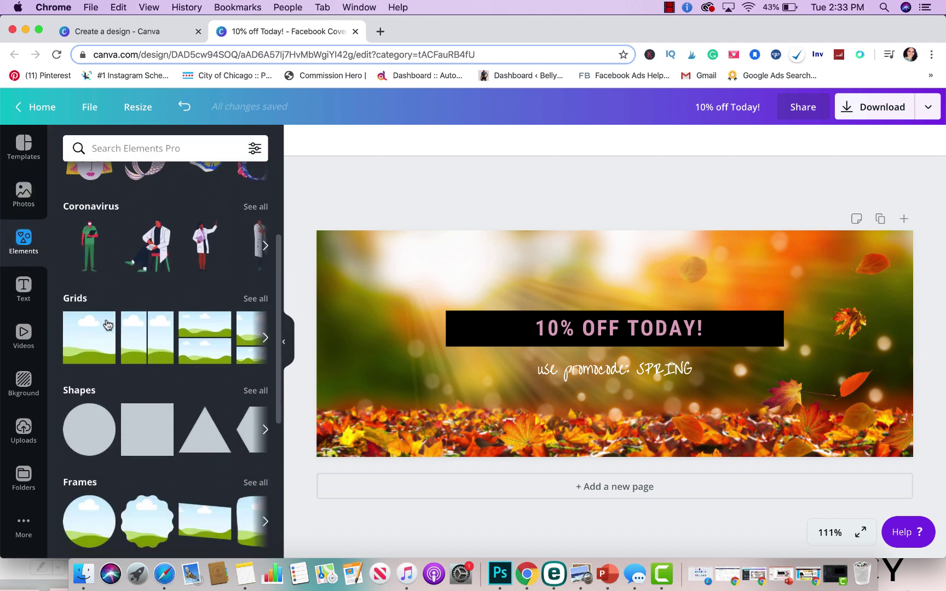
{"action": "scroll", "coordinate": [108, 326], "scroll_direction": "down", "scroll_amount": 15}
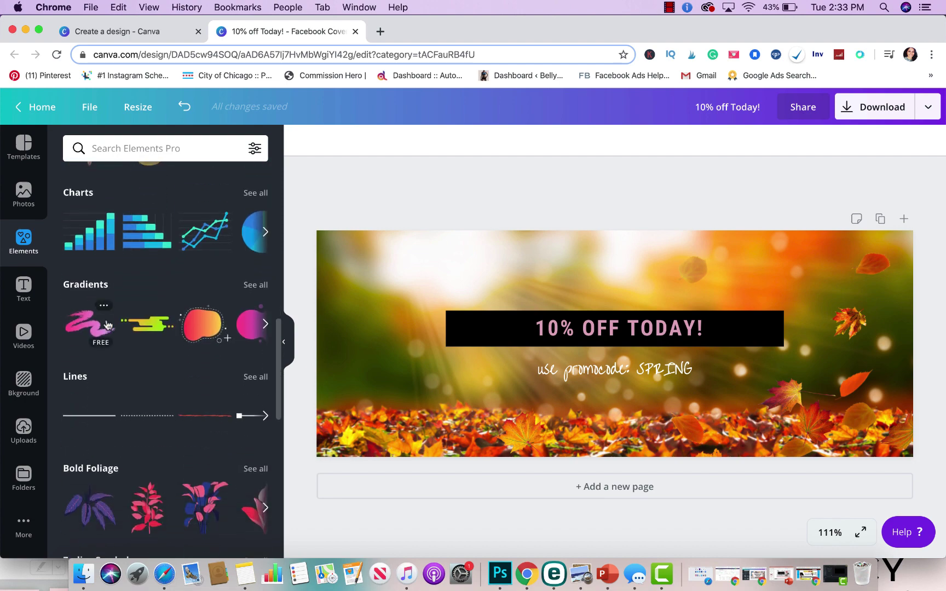
{"action": "scroll", "coordinate": [108, 326], "scroll_direction": "down", "scroll_amount": 20}
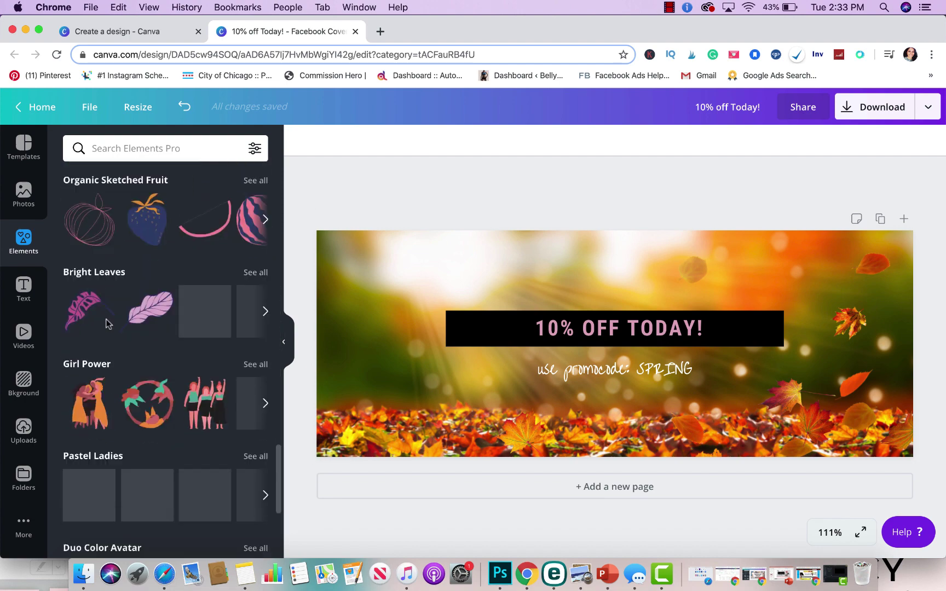
{"action": "scroll", "coordinate": [108, 325], "scroll_direction": "down", "scroll_amount": 2}
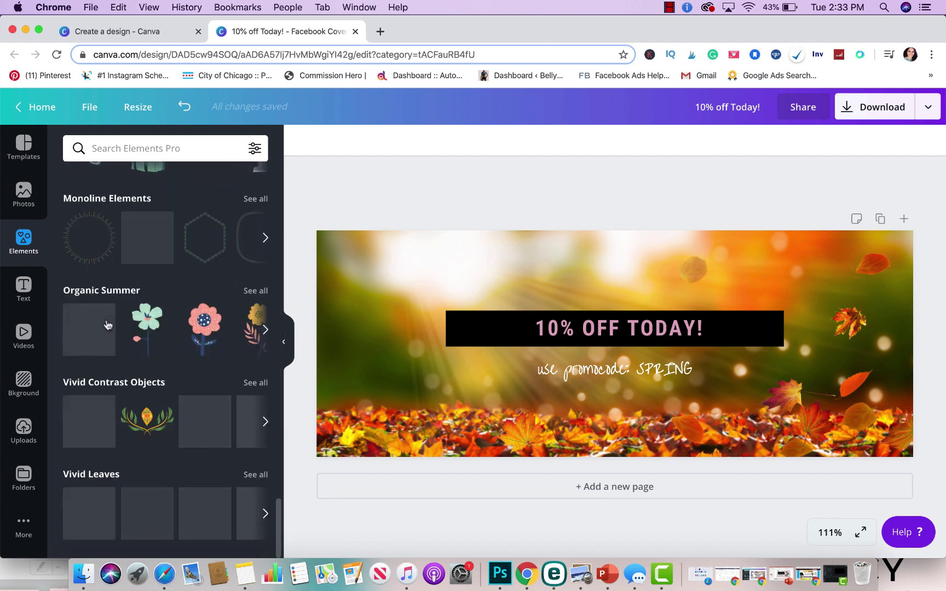
{"action": "left_click", "coordinate": [24, 285]}
{"action": "scroll", "coordinate": [140, 444], "scroll_direction": "down", "scroll_amount": 3}
{"action": "scroll", "coordinate": [139, 444], "scroll_direction": "down", "scroll_amount": 10}
{"action": "scroll", "coordinate": [185, 281], "scroll_direction": "up", "scroll_amount": 12}
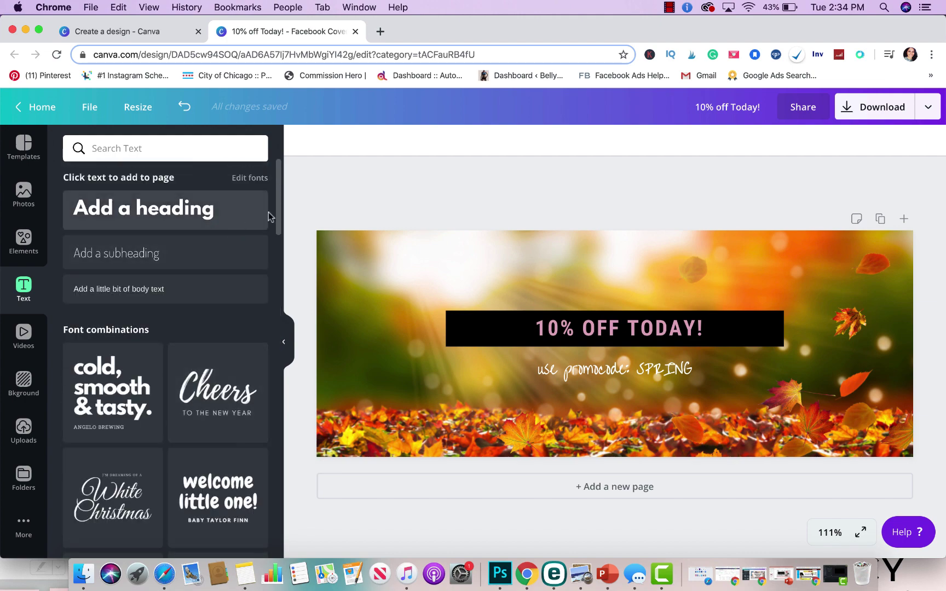
- Select the '10% OFF TODAY!' headline and view its font list, showing Roboto Condensed
{"action": "left_click", "coordinate": [552, 324]}
{"action": "double_click", "coordinate": [552, 323]}
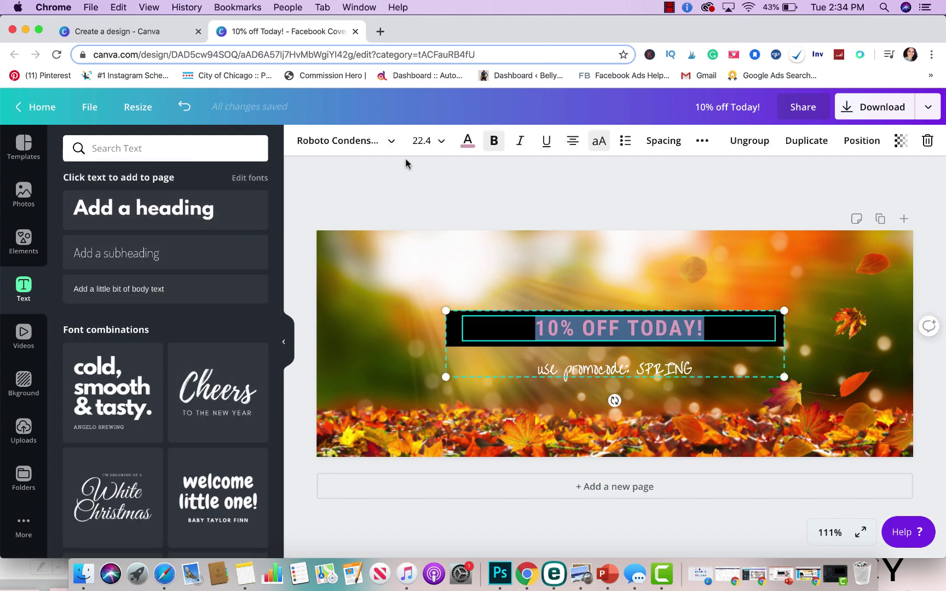
{"action": "left_click", "coordinate": [392, 143]}
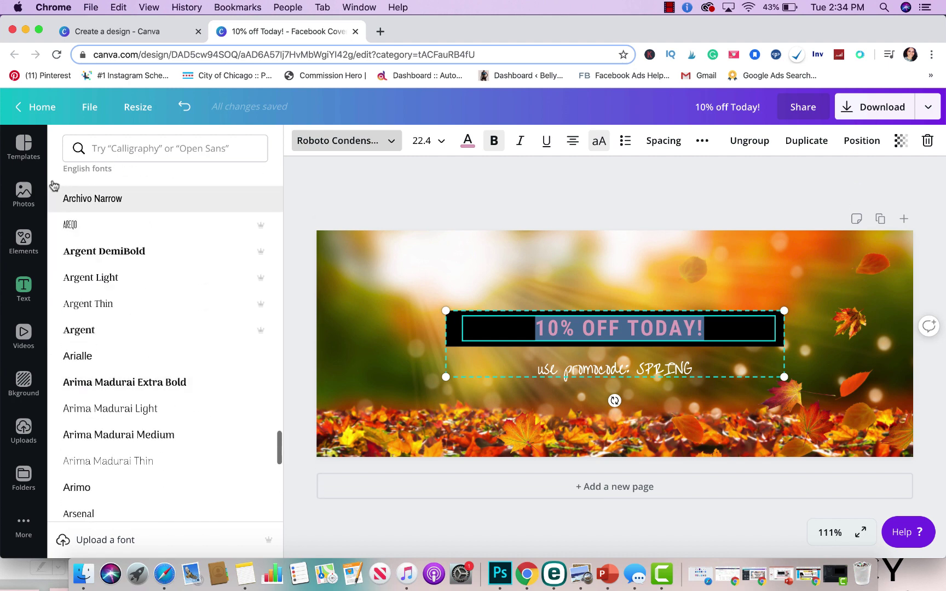
- Scroll through the Videos and Backgrounds libraries, ending on the previously uploaded images
{"action": "left_click", "coordinate": [22, 328]}
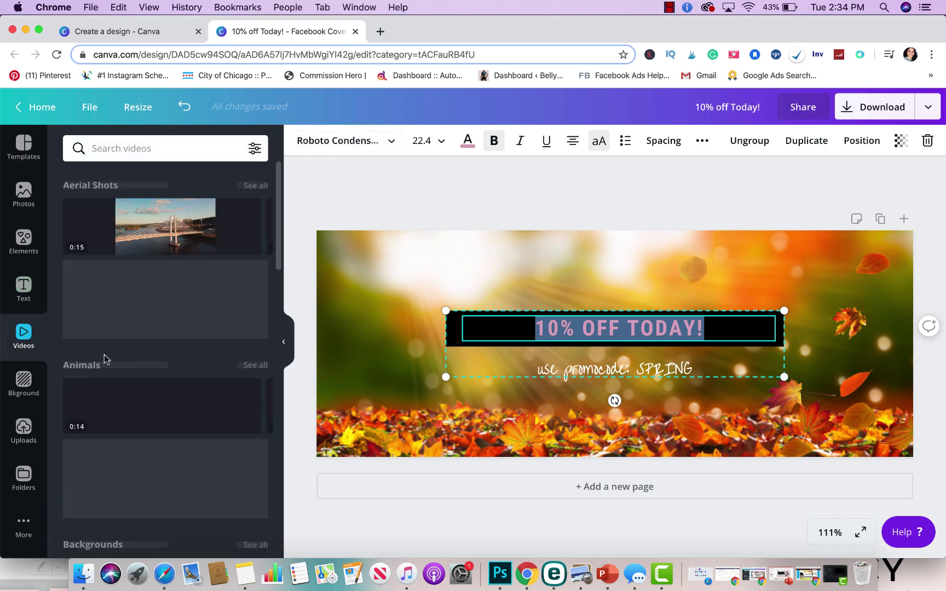
{"action": "scroll", "coordinate": [129, 351], "scroll_direction": "down", "scroll_amount": 6}
{"action": "scroll", "coordinate": [129, 352], "scroll_direction": "down", "scroll_amount": 9}
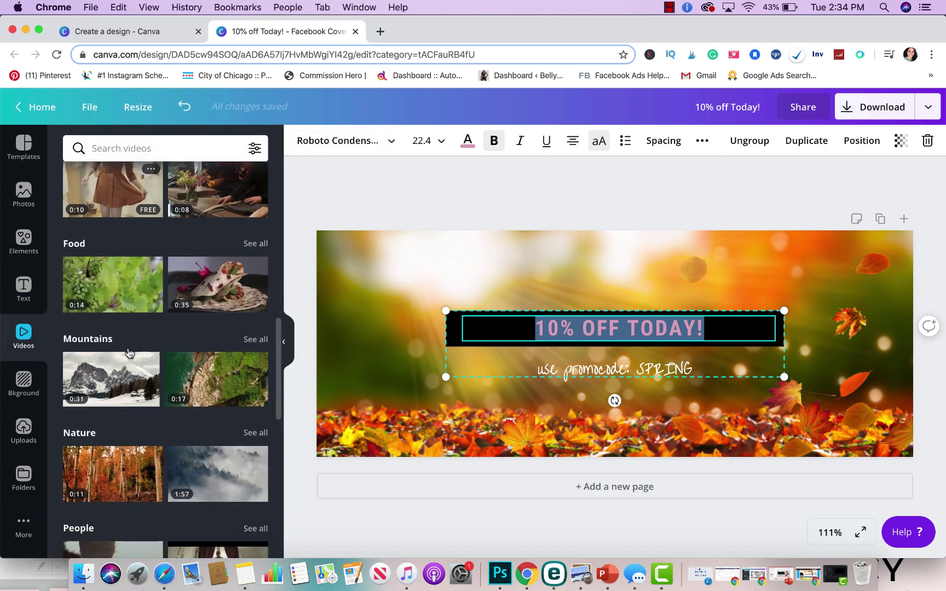
{"action": "scroll", "coordinate": [128, 351], "scroll_direction": "down", "scroll_amount": 2}
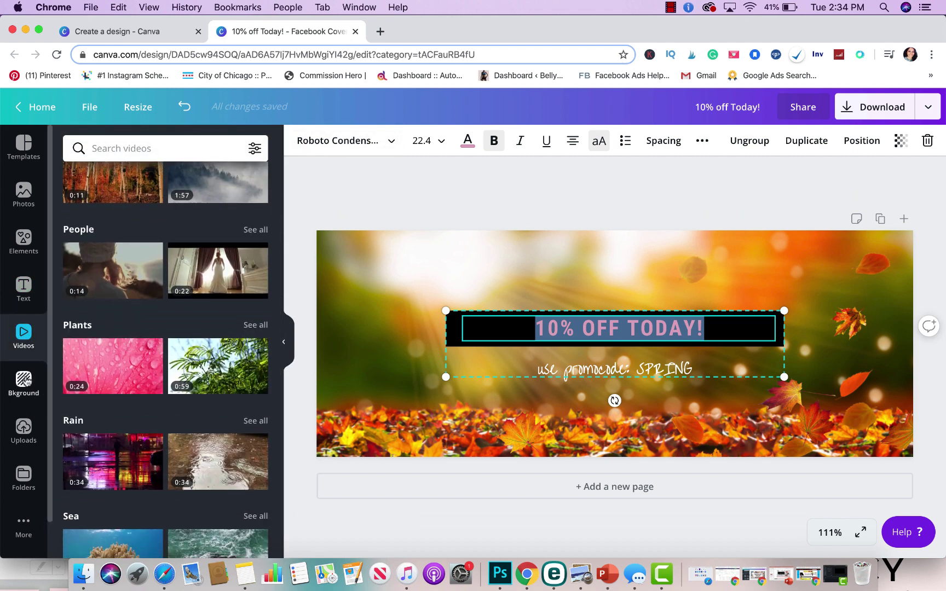
{"action": "left_click", "coordinate": [25, 381]}
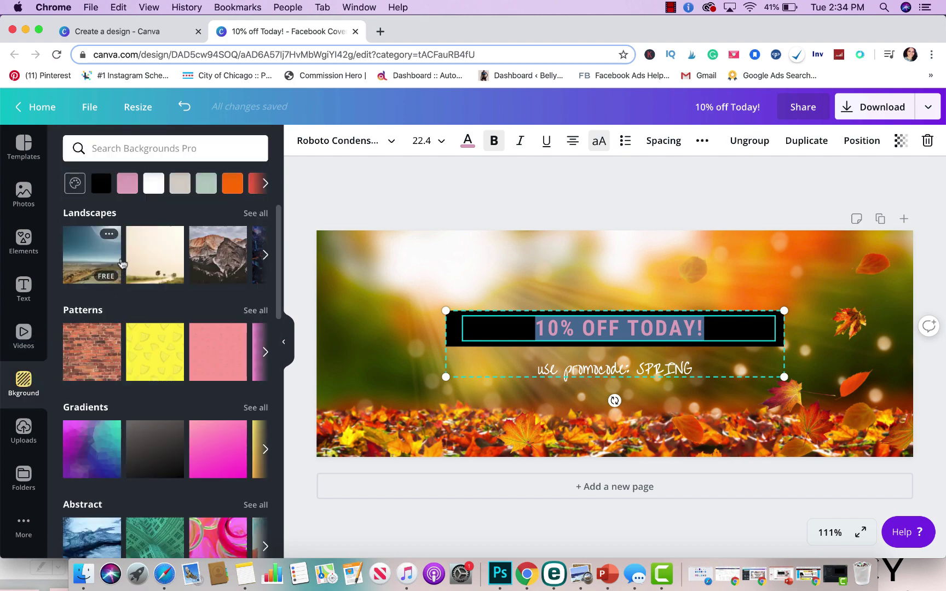
{"action": "scroll", "coordinate": [155, 264], "scroll_direction": "down", "scroll_amount": 10}
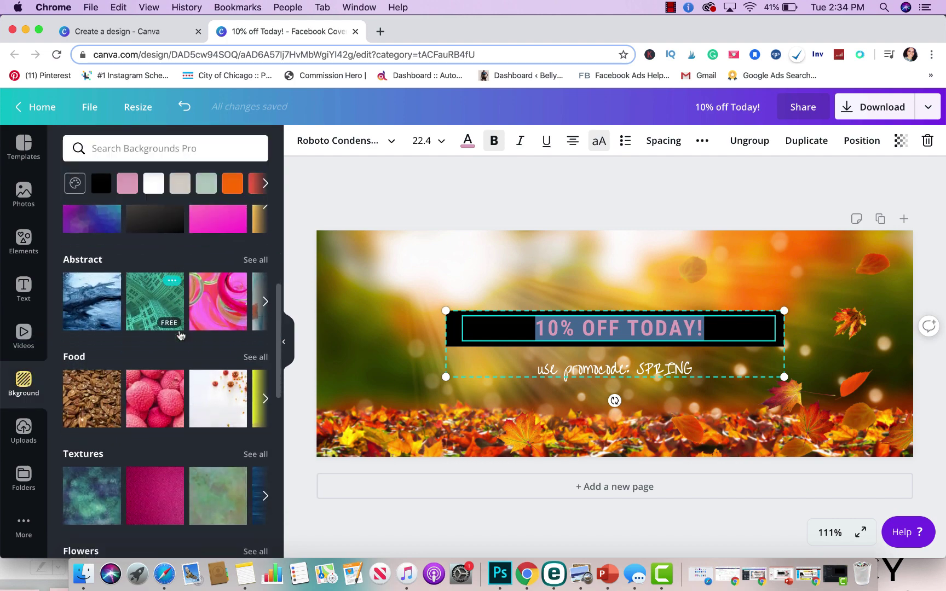
{"action": "scroll", "coordinate": [181, 335], "scroll_direction": "down", "scroll_amount": 14}
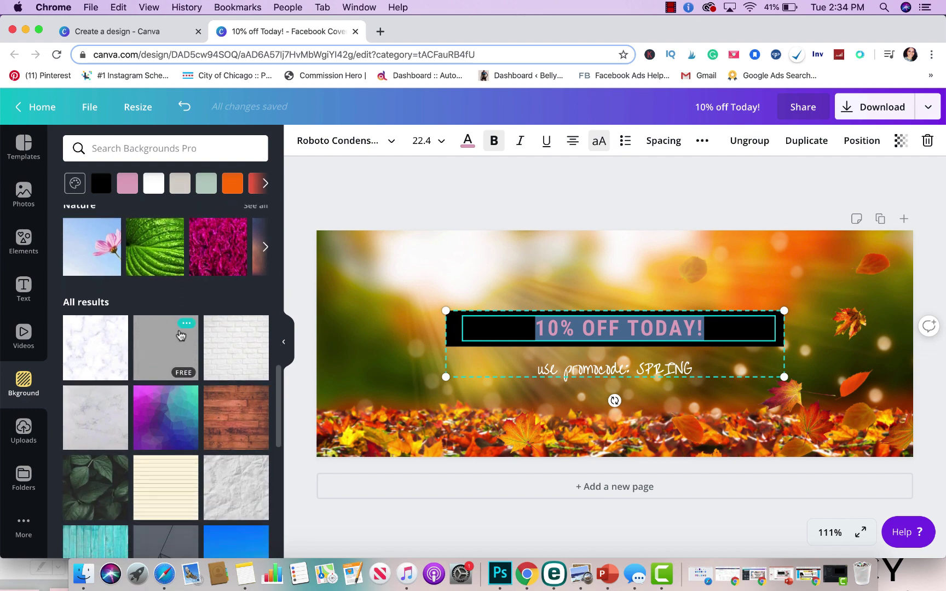
{"action": "scroll", "coordinate": [180, 335], "scroll_direction": "down", "scroll_amount": 10}
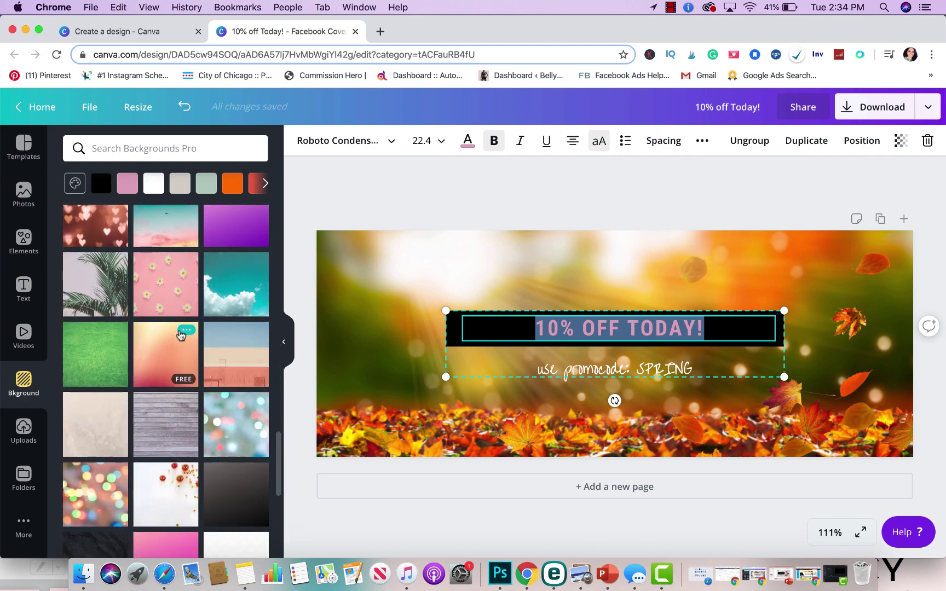
{"action": "scroll", "coordinate": [180, 335], "scroll_direction": "down", "scroll_amount": 10}
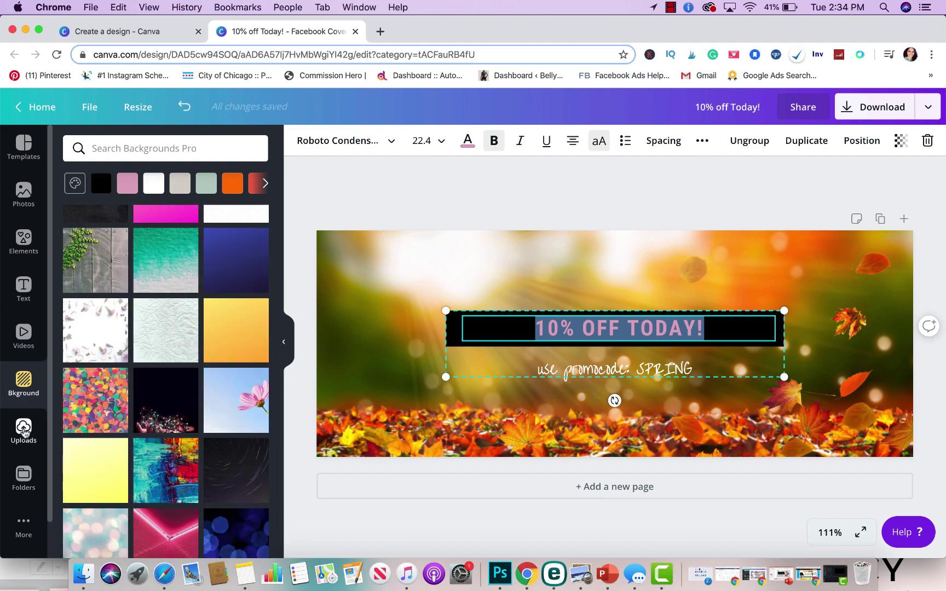
{"action": "left_click", "coordinate": [23, 433]}
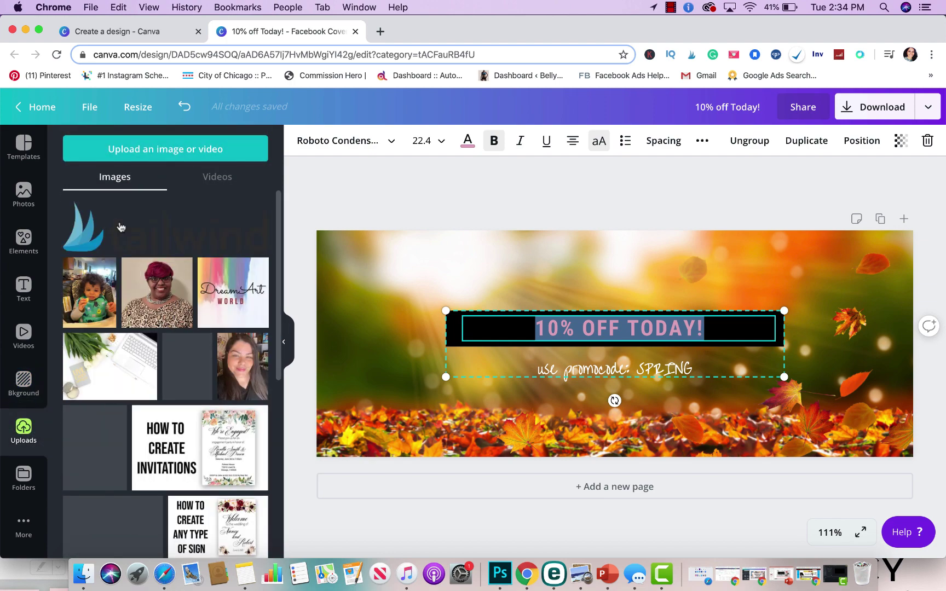
{"action": "scroll", "coordinate": [181, 490], "scroll_direction": "down", "scroll_amount": 5}
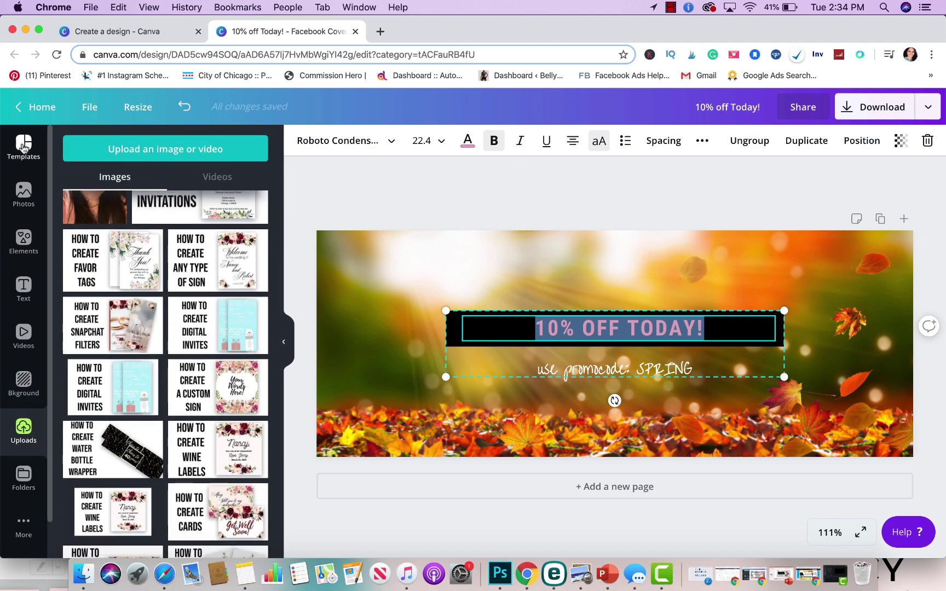
- Return the side panel to the Spring Facebook Cover templates and deselect the headline
{"action": "left_click", "coordinate": [24, 145]}
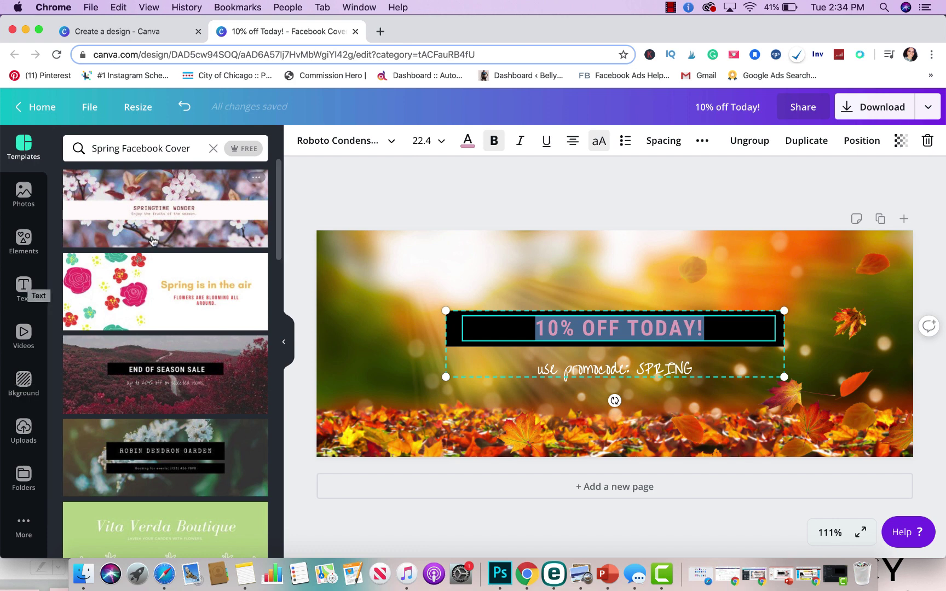
{"action": "left_click", "coordinate": [342, 204]}
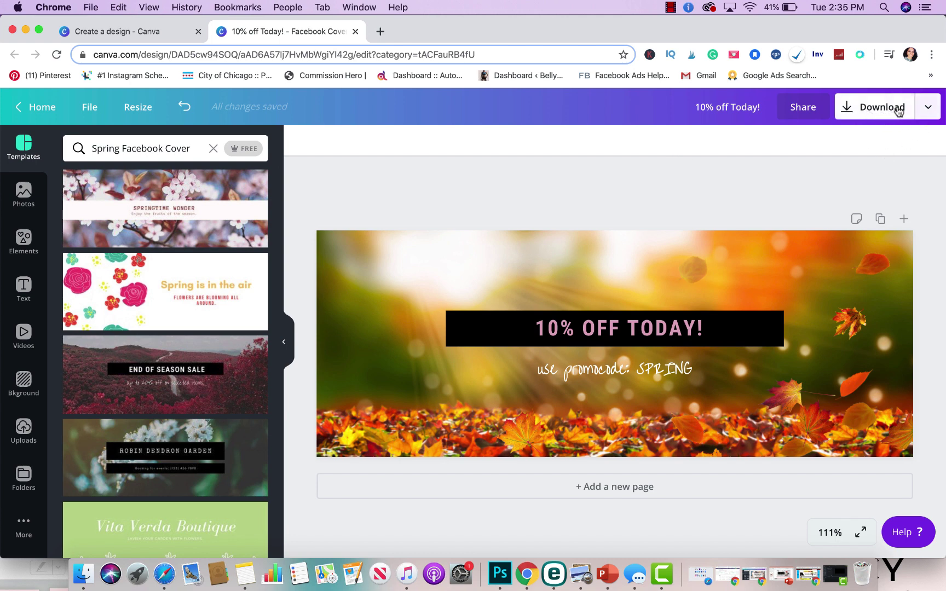
{"action": "left_click", "coordinate": [925, 107]}
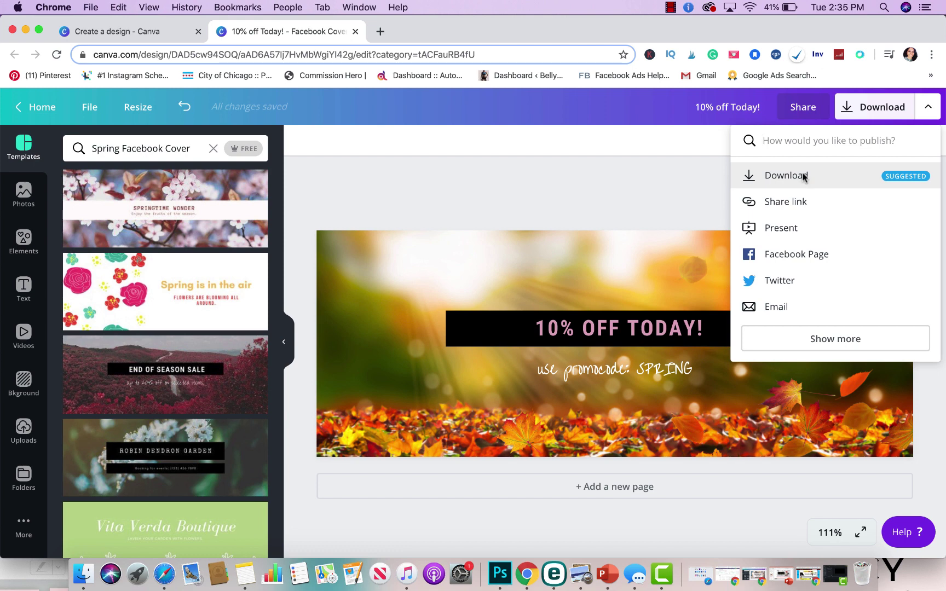
{"action": "left_click", "coordinate": [626, 193]}
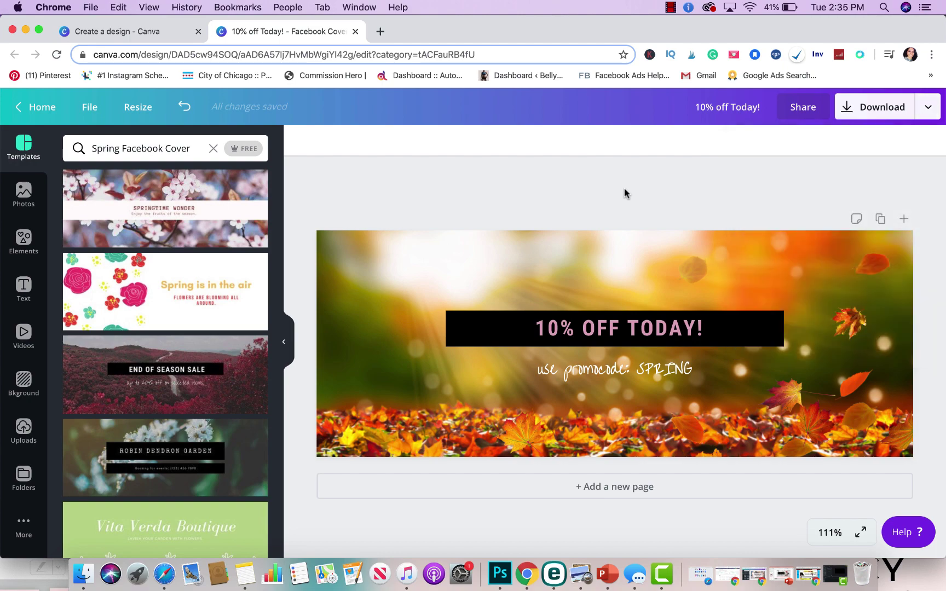